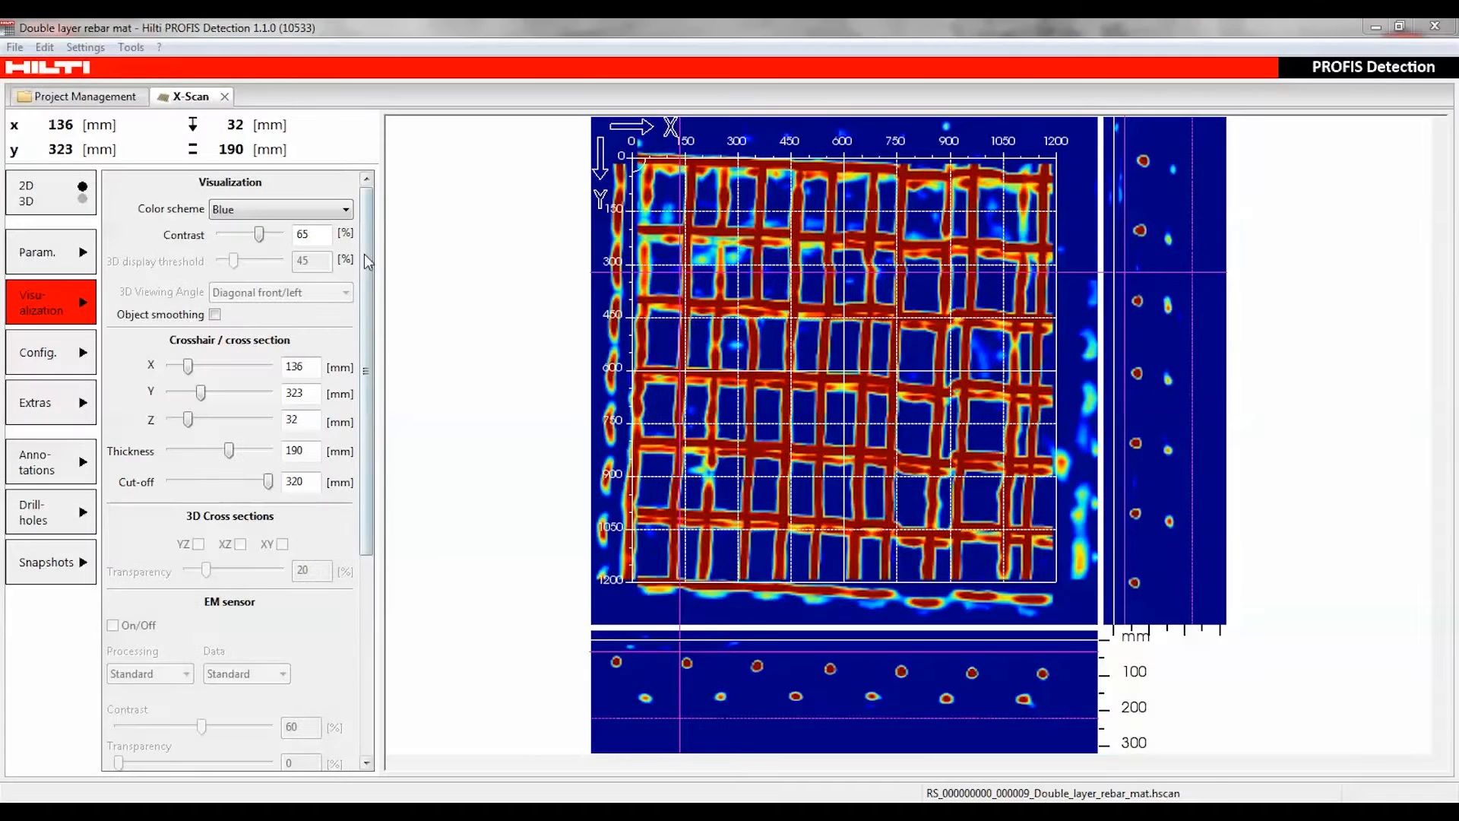
Try the Gray color scheme on the scan image and restore the Blue scheme.
click(340, 212)
click(308, 212)
click(309, 213)
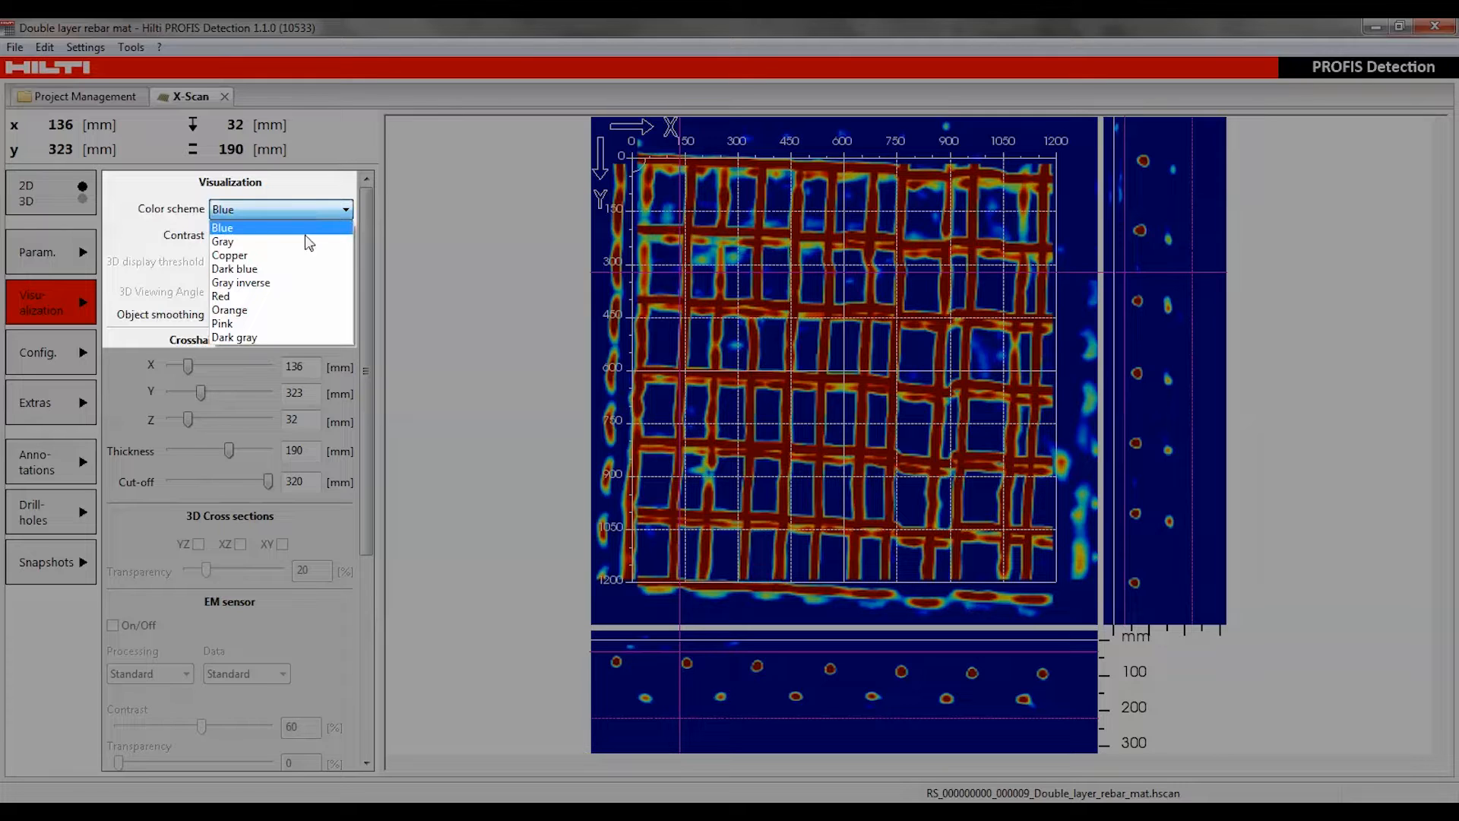
click(301, 241)
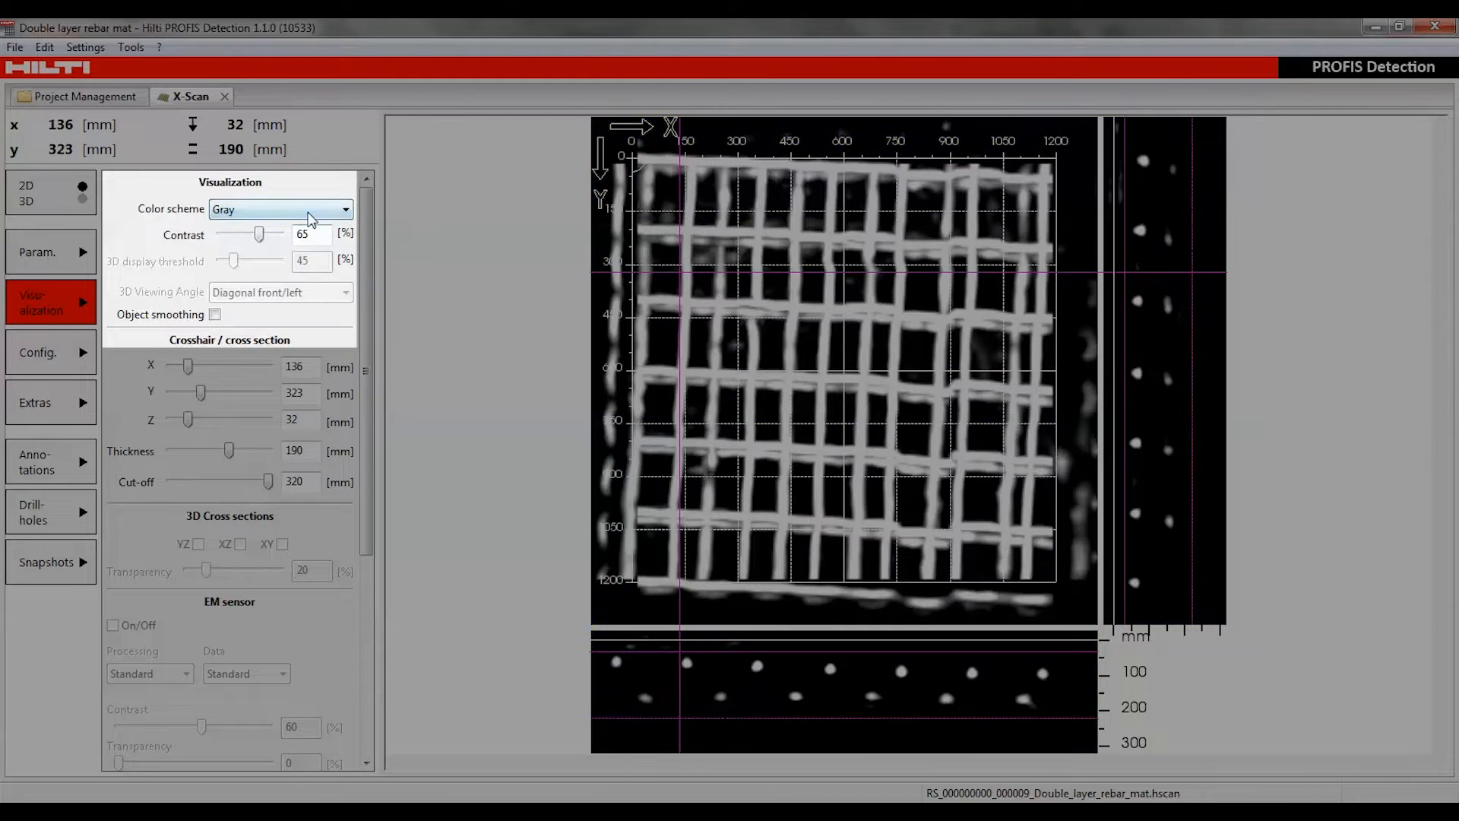
click(311, 212)
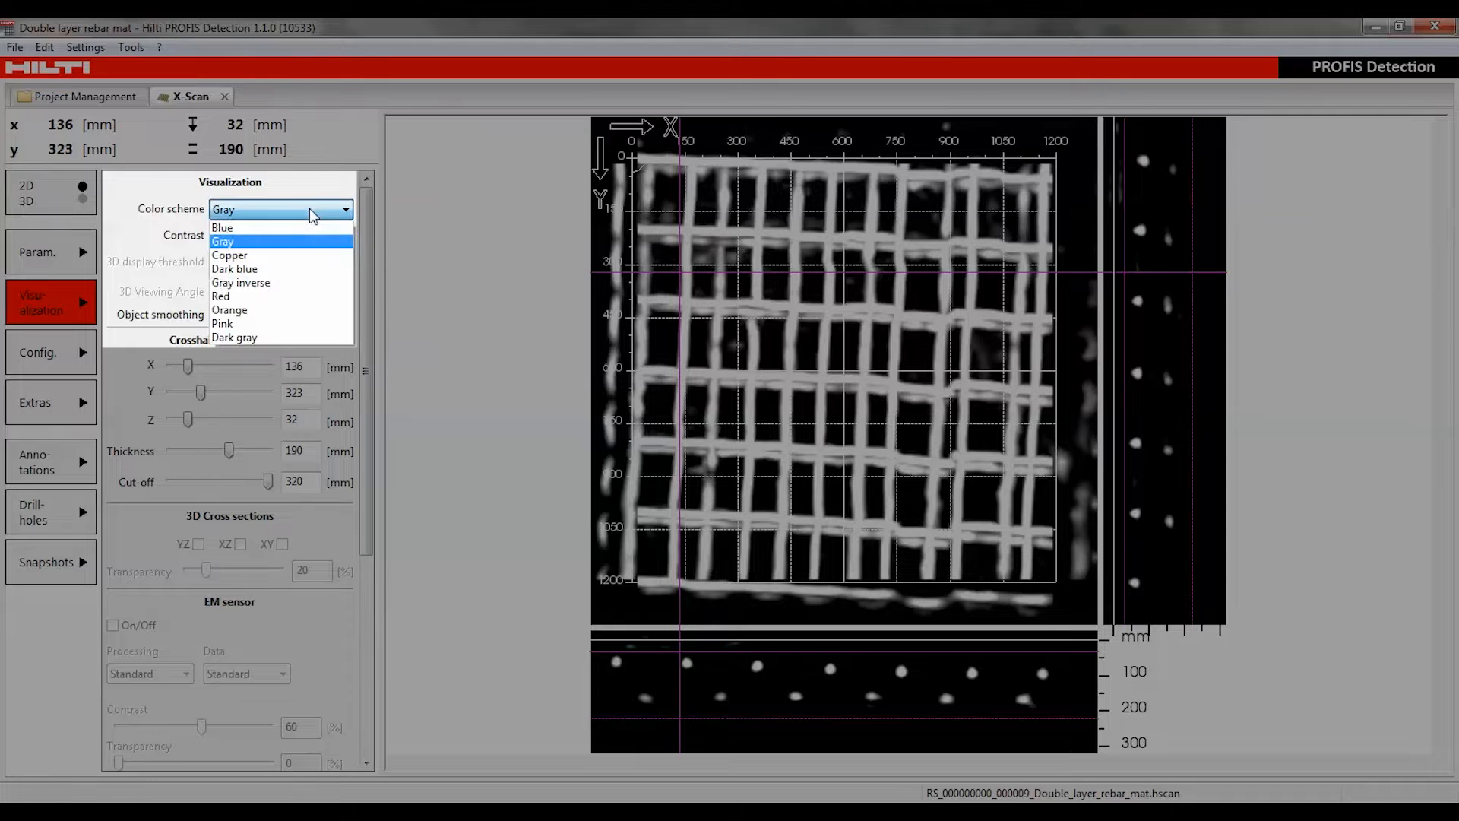
click(304, 222)
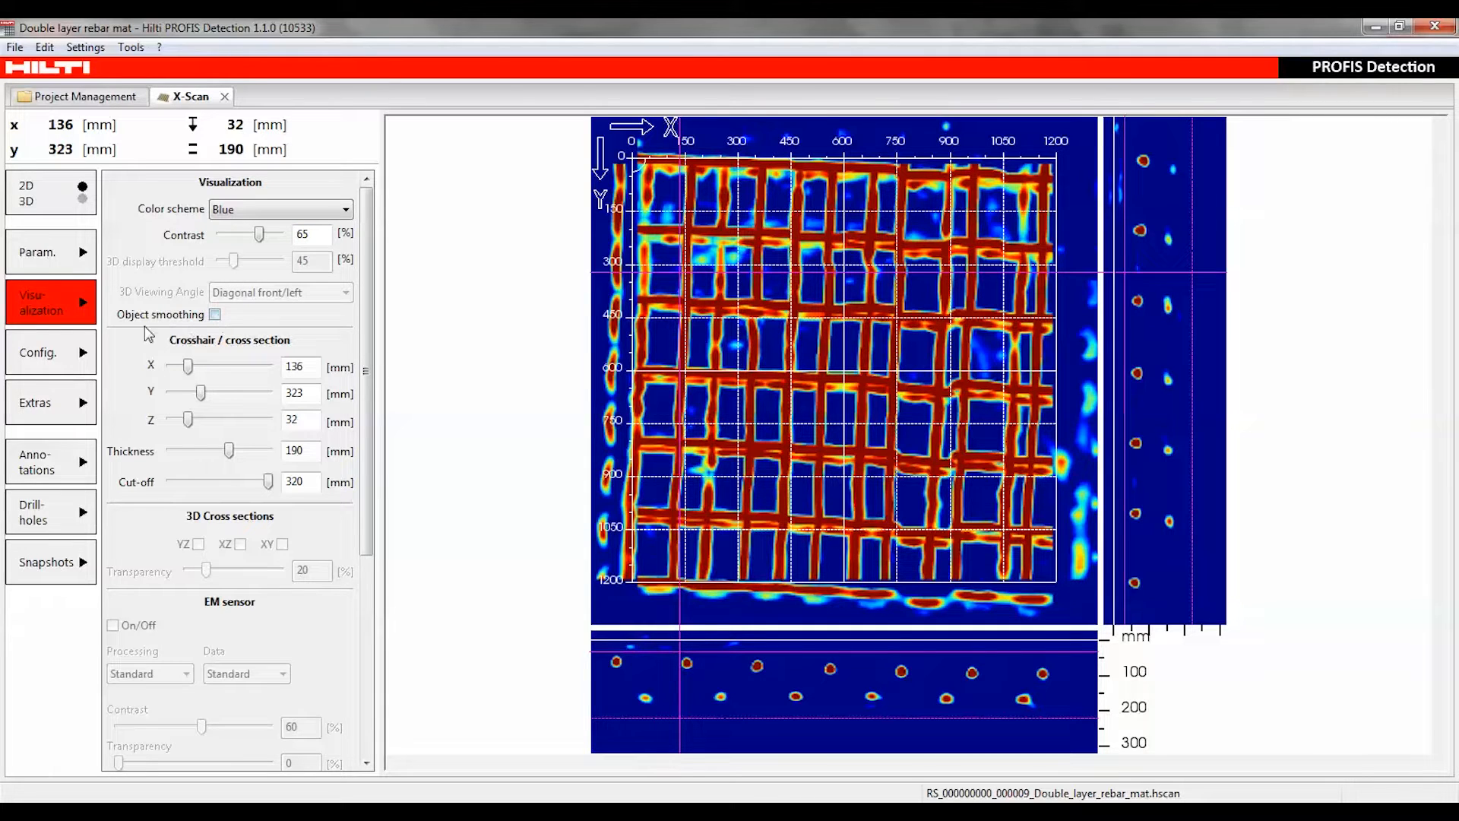
Enable object smoothing and, in the 3D view, set the 3D display threshold to 50 %.
click(214, 317)
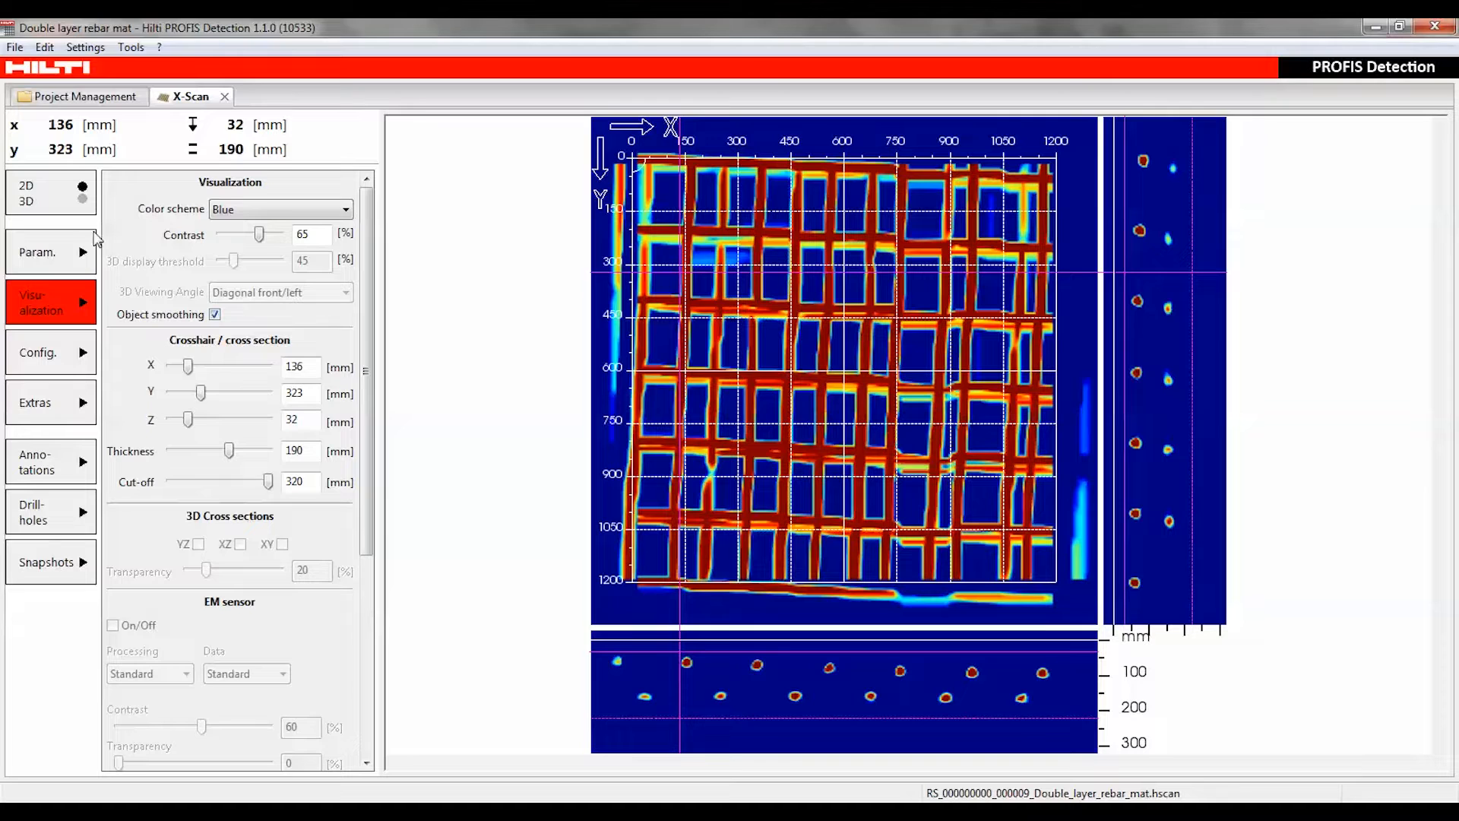
click(78, 210)
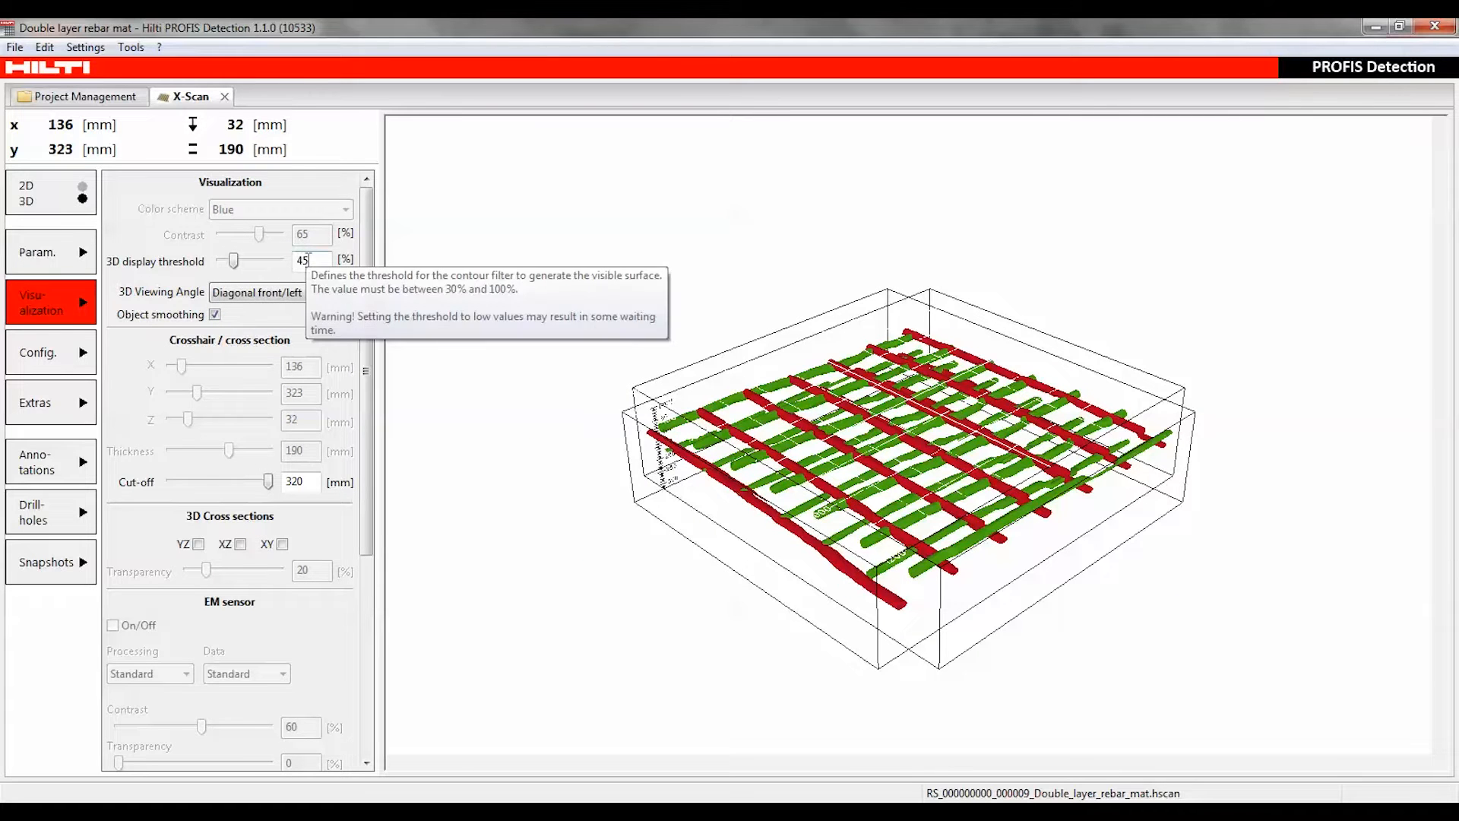
drag(309, 259, 299, 262)
text(50)
key(Return)
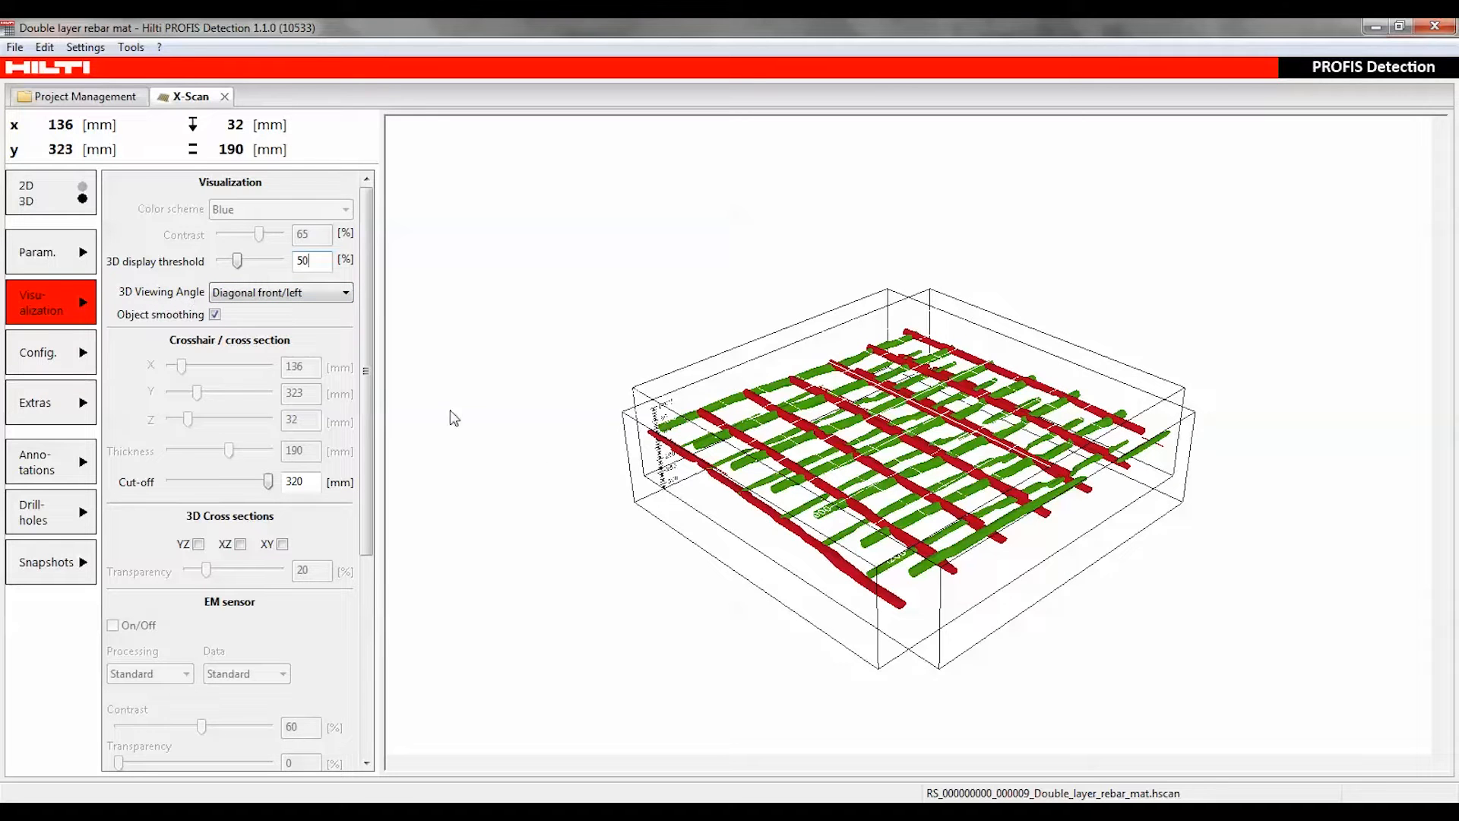
Rotate the 3D rebar model freely and restore the Diagonal front/left viewing angle.
drag(699, 569, 547, 608)
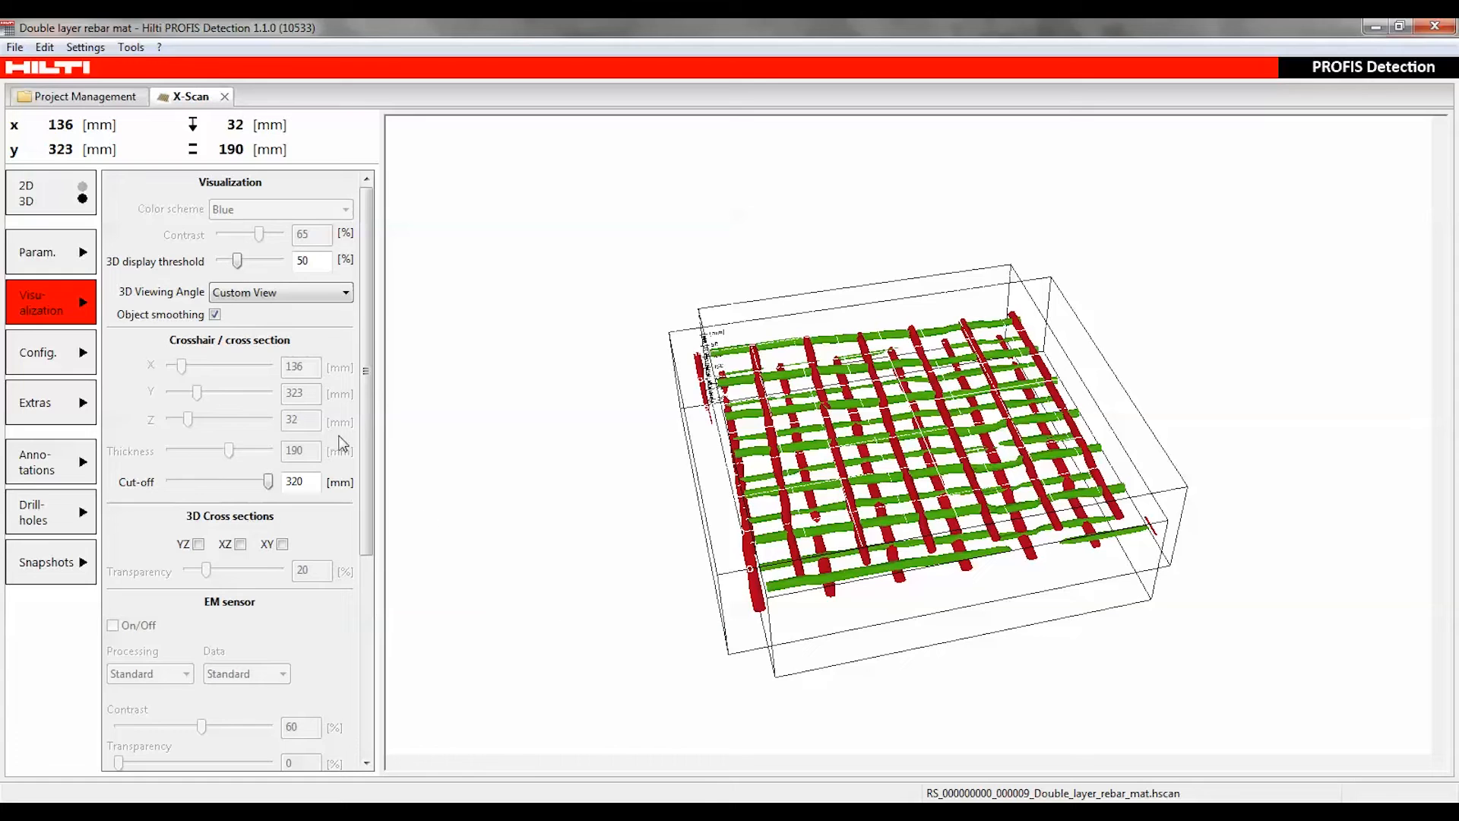
click(325, 293)
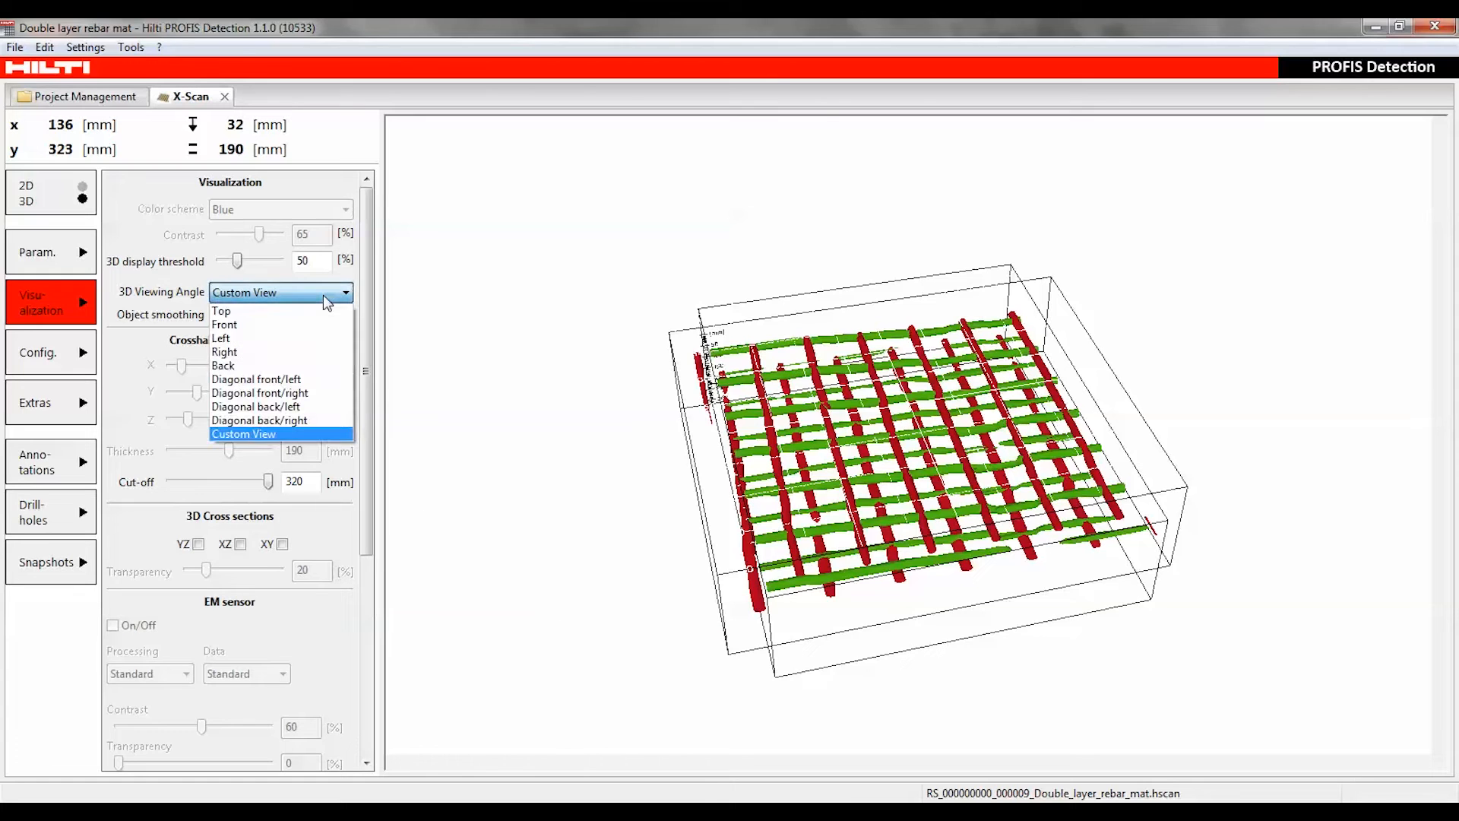
click(315, 379)
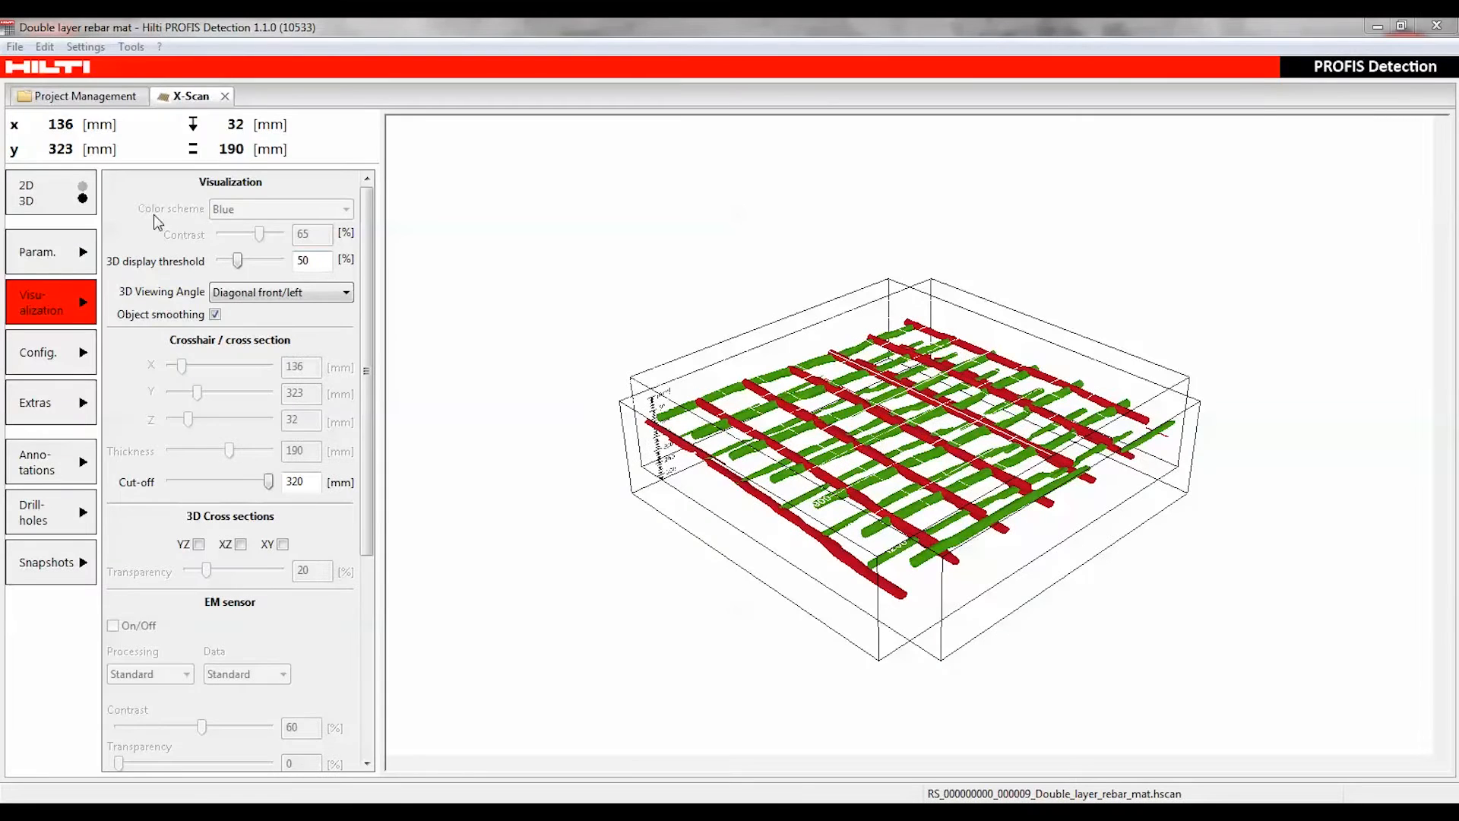
Return to the 2D view and move the crosshair to about X 82 mm and Y 445 mm.
click(83, 191)
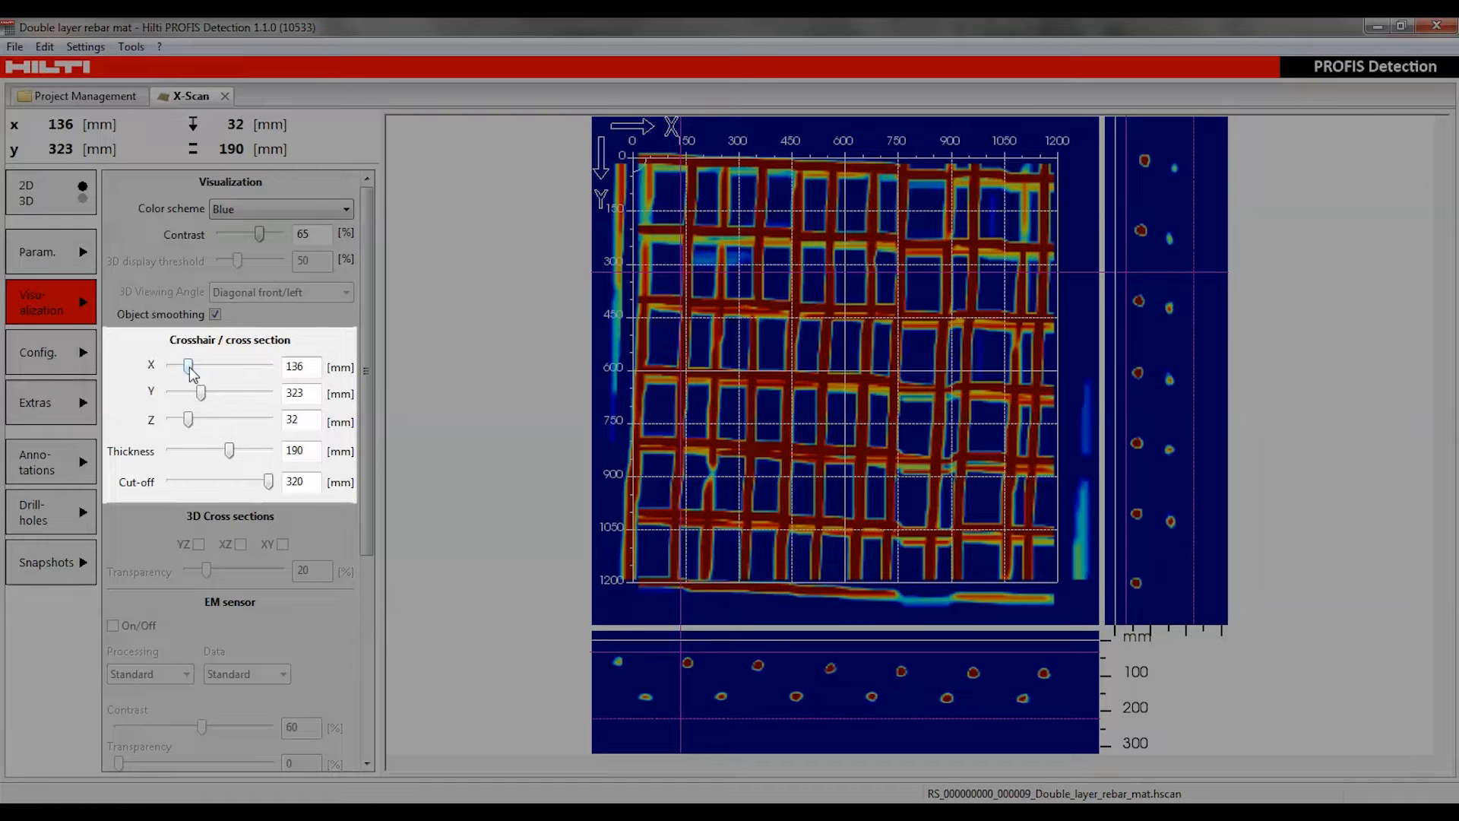
drag(188, 367, 212, 401)
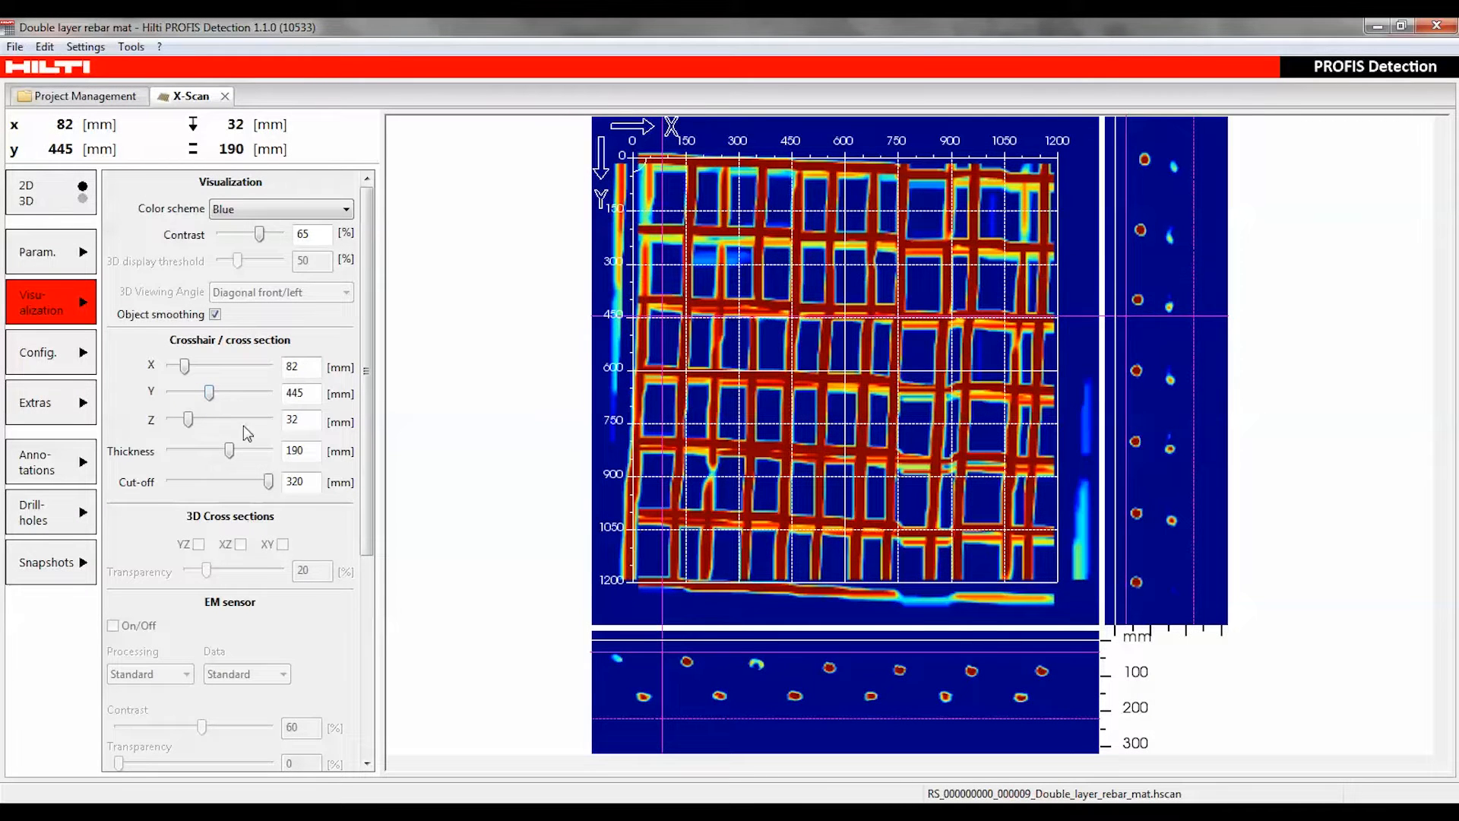
Try a slice thickness of about 84 mm, shift its depth Z to 22 mm, and widen the slice to about 169 mm.
drag(707, 718, 713, 680)
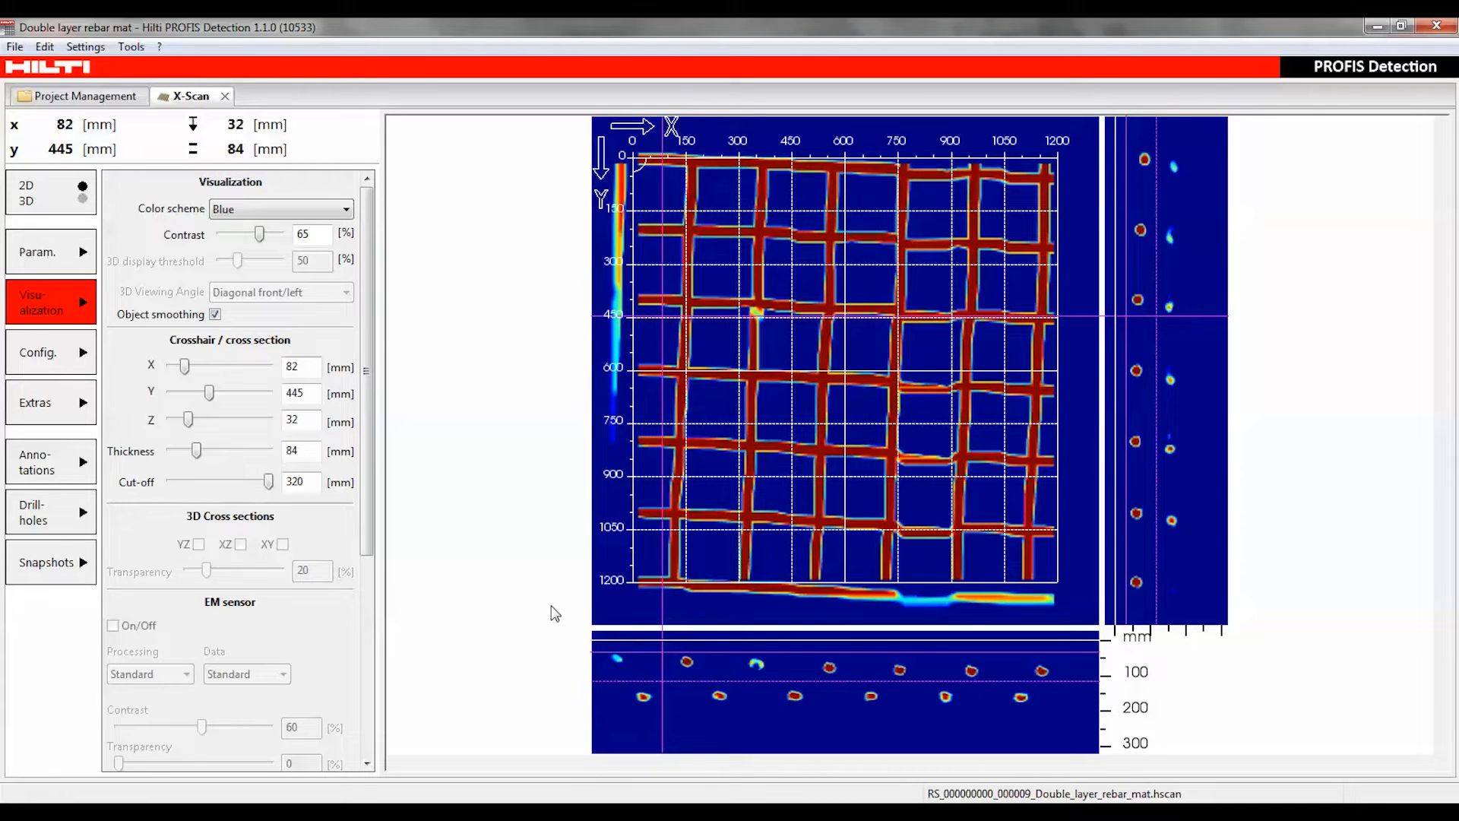
mouse_move(191, 422)
mouse_down()
mouse_move(166, 425)
mouse_move(235, 430)
mouse_move(194, 433)
mouse_up()
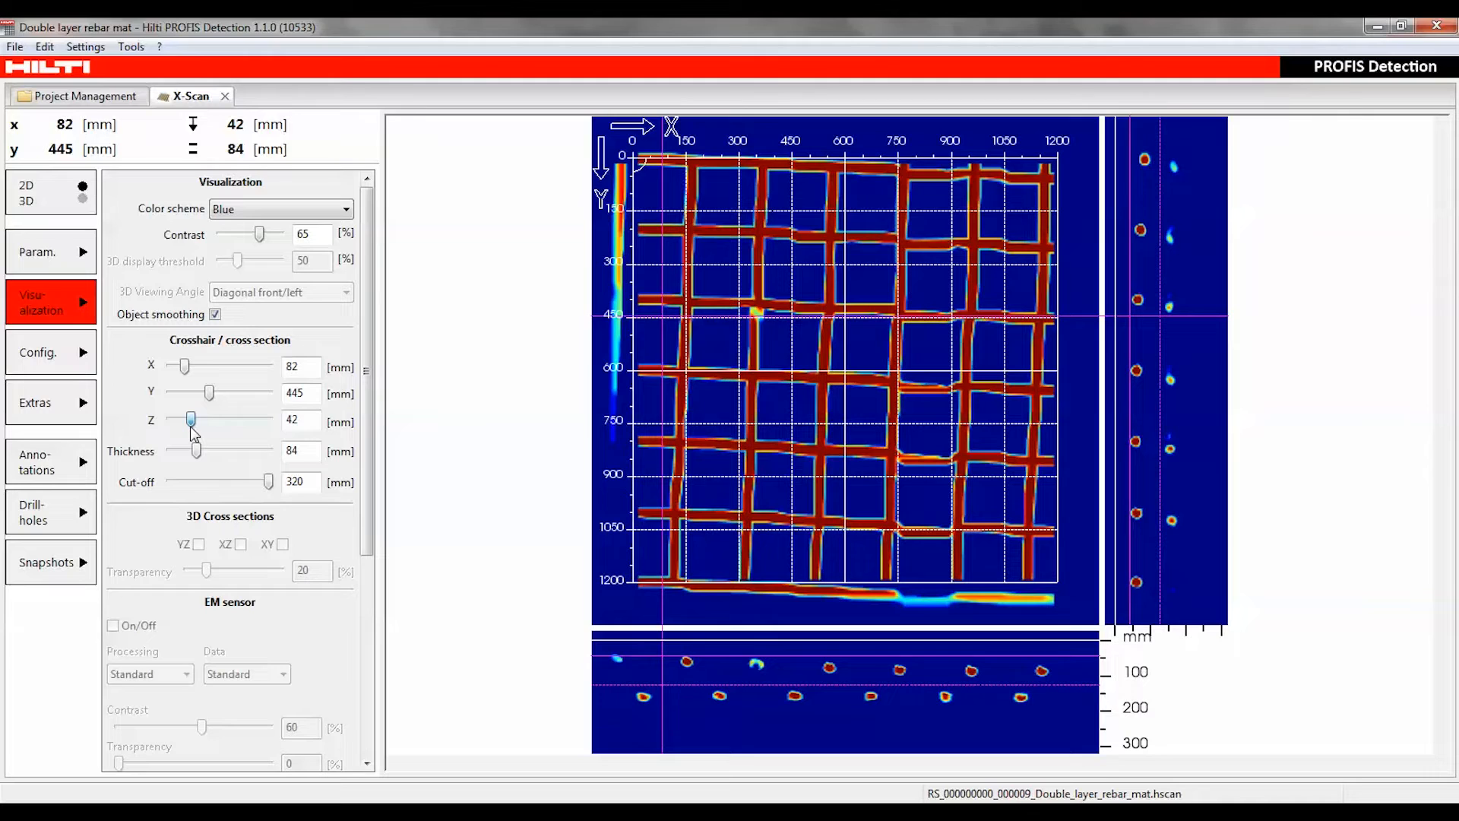
drag(194, 433, 189, 435)
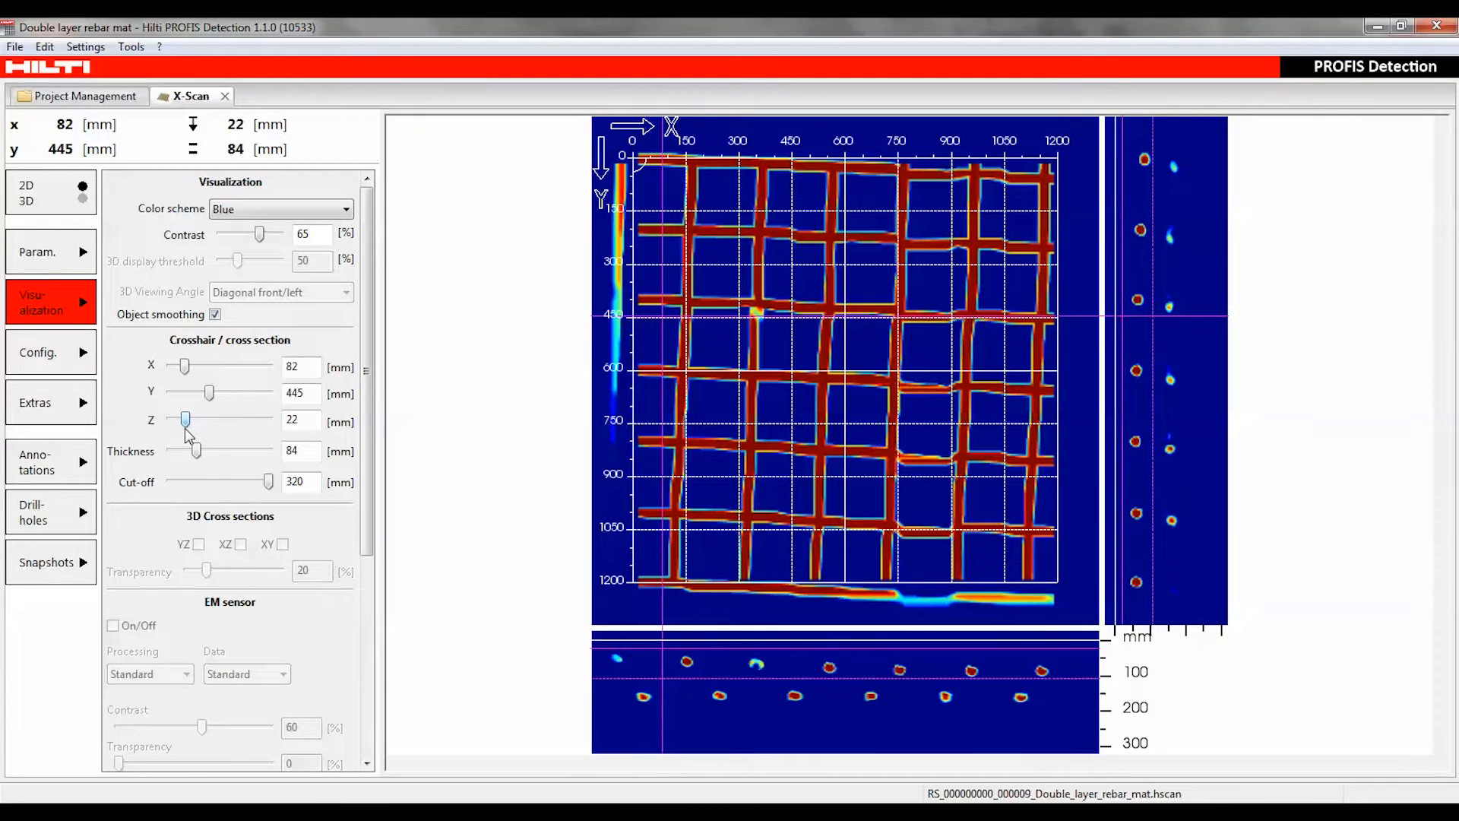
drag(693, 687, 693, 706)
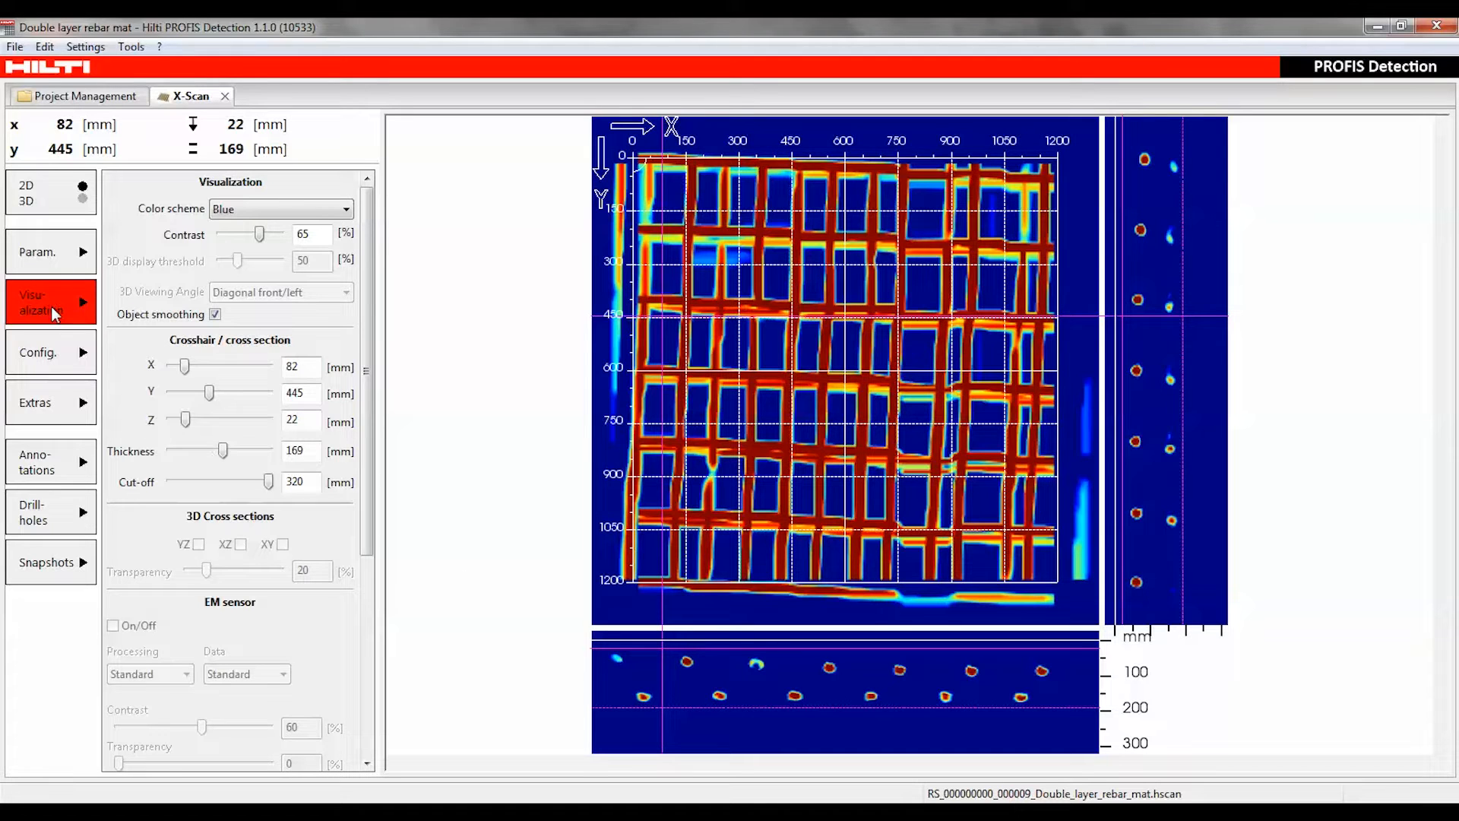
Apply the Gray color scheme and set the processing data of the sections to 5 Raw.
click(266, 206)
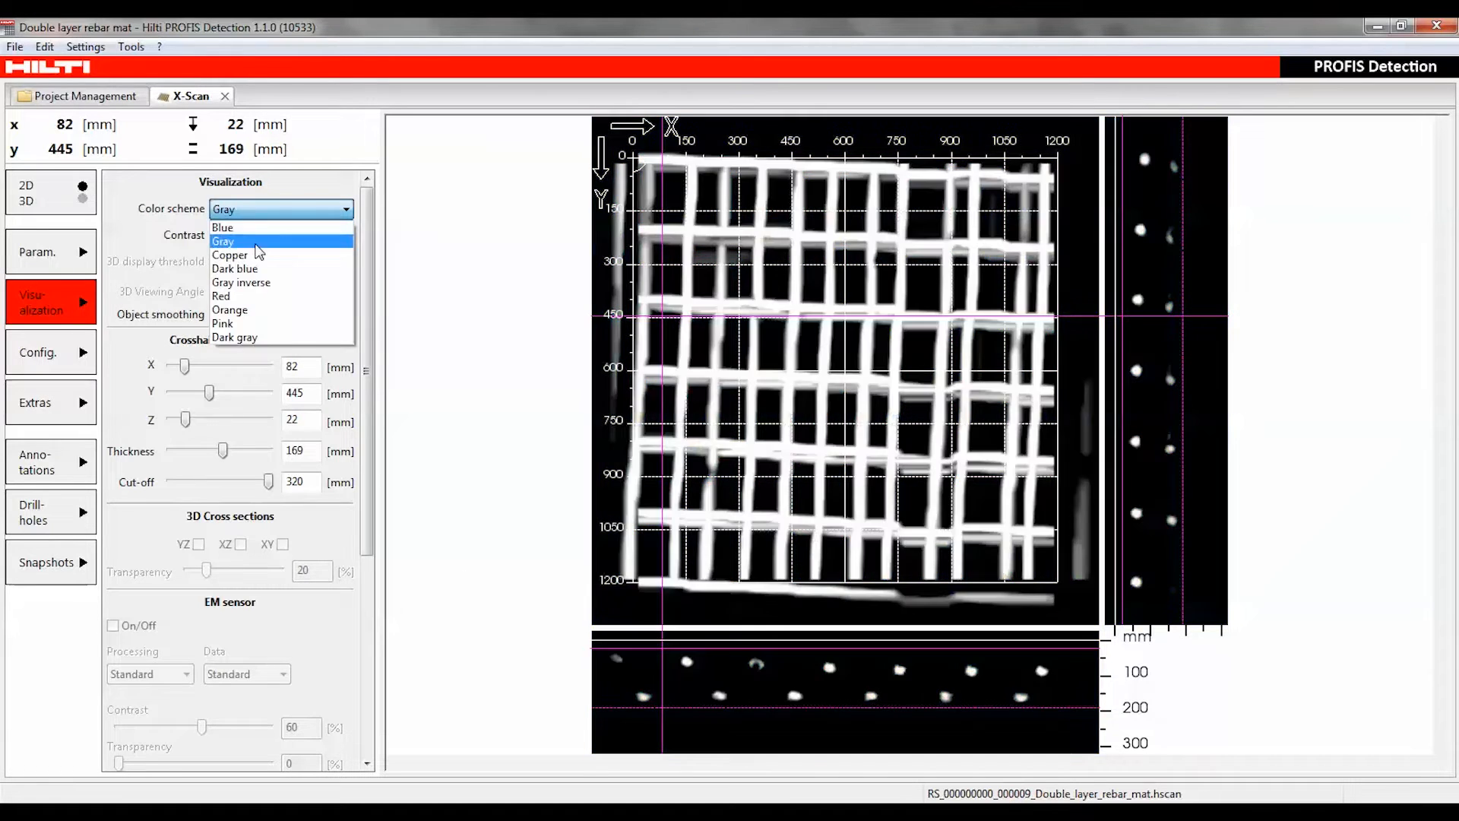
click(256, 242)
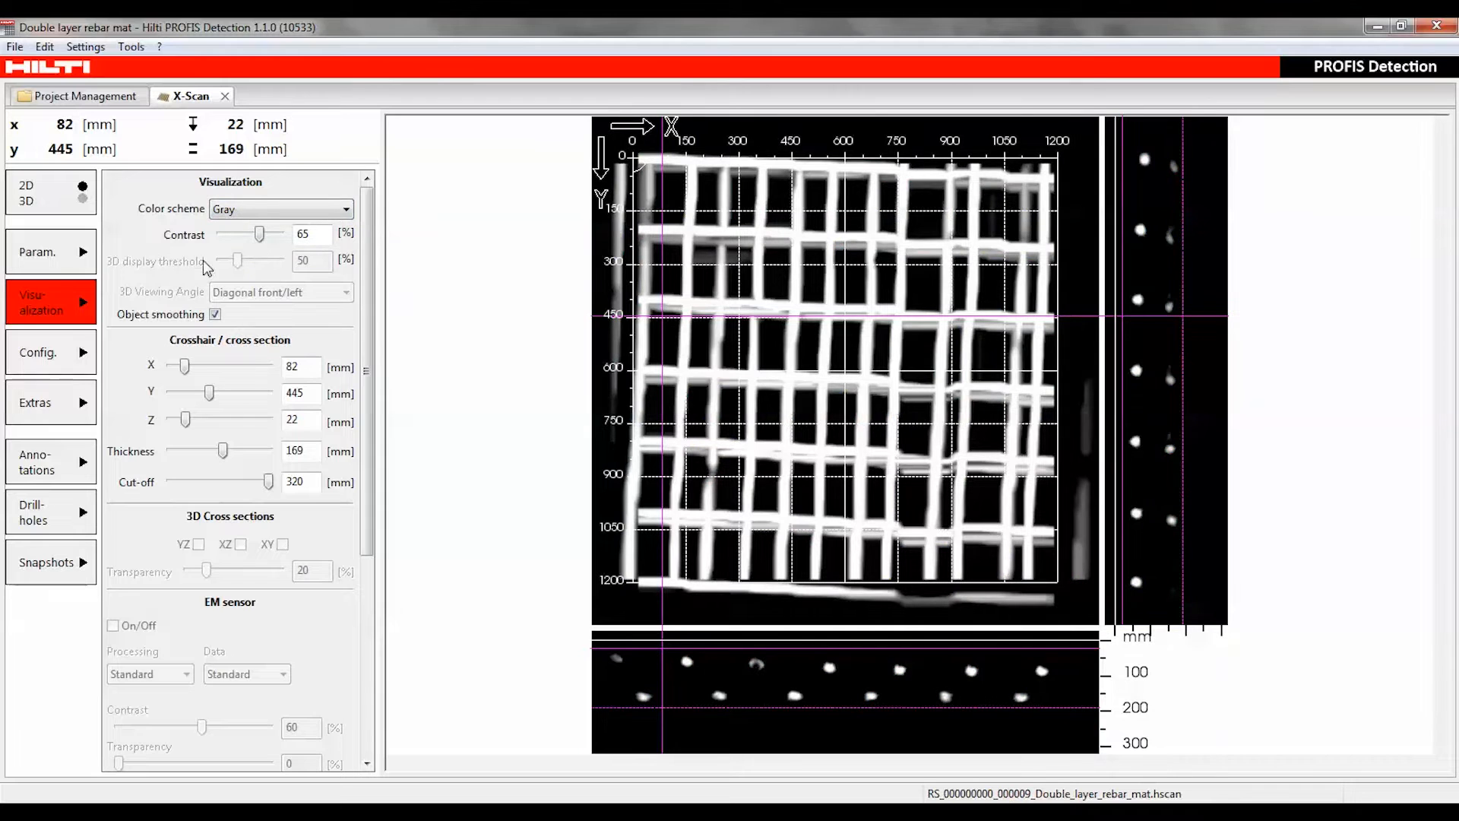
click(55, 258)
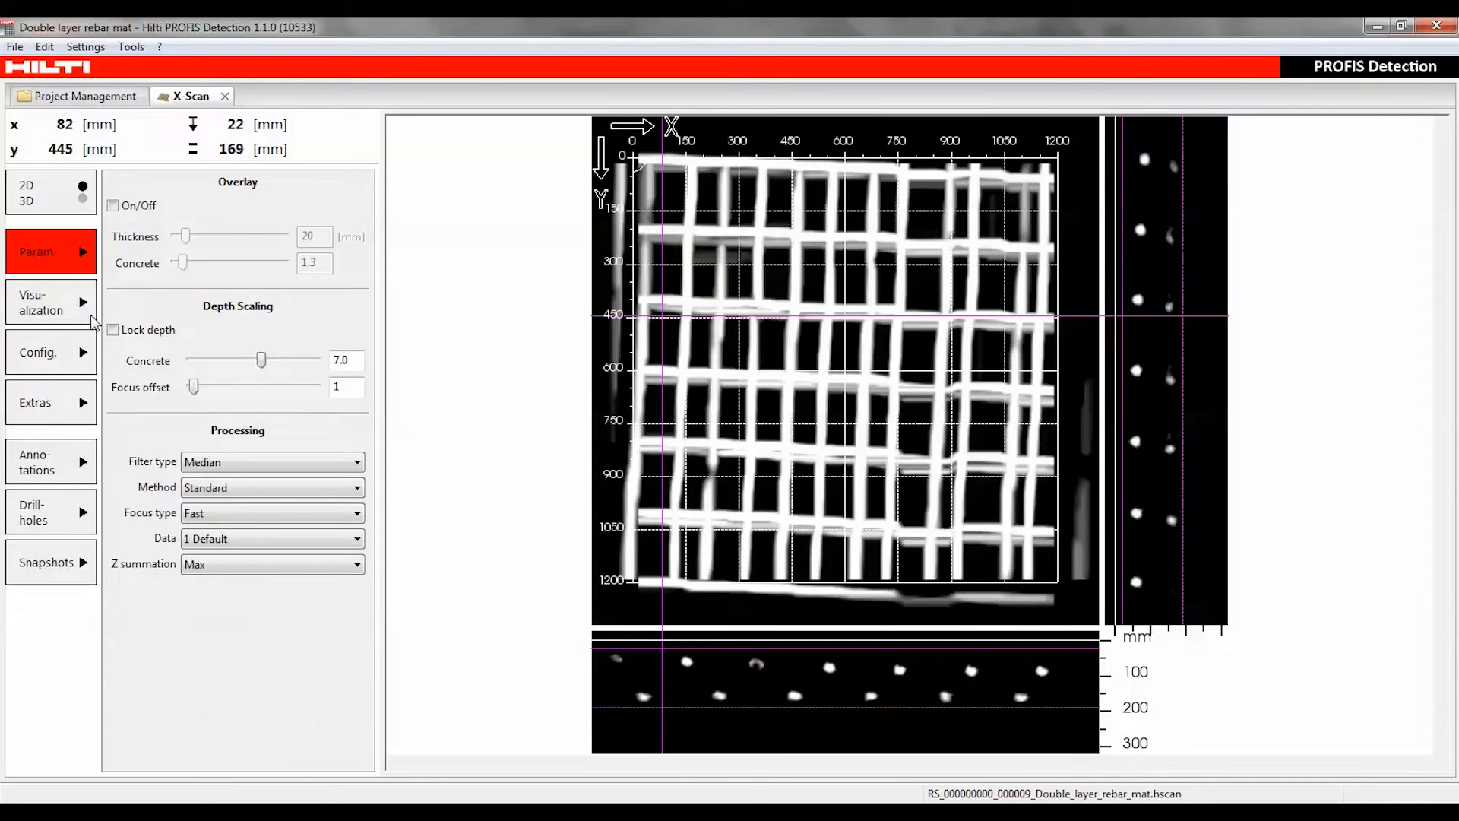
click(248, 540)
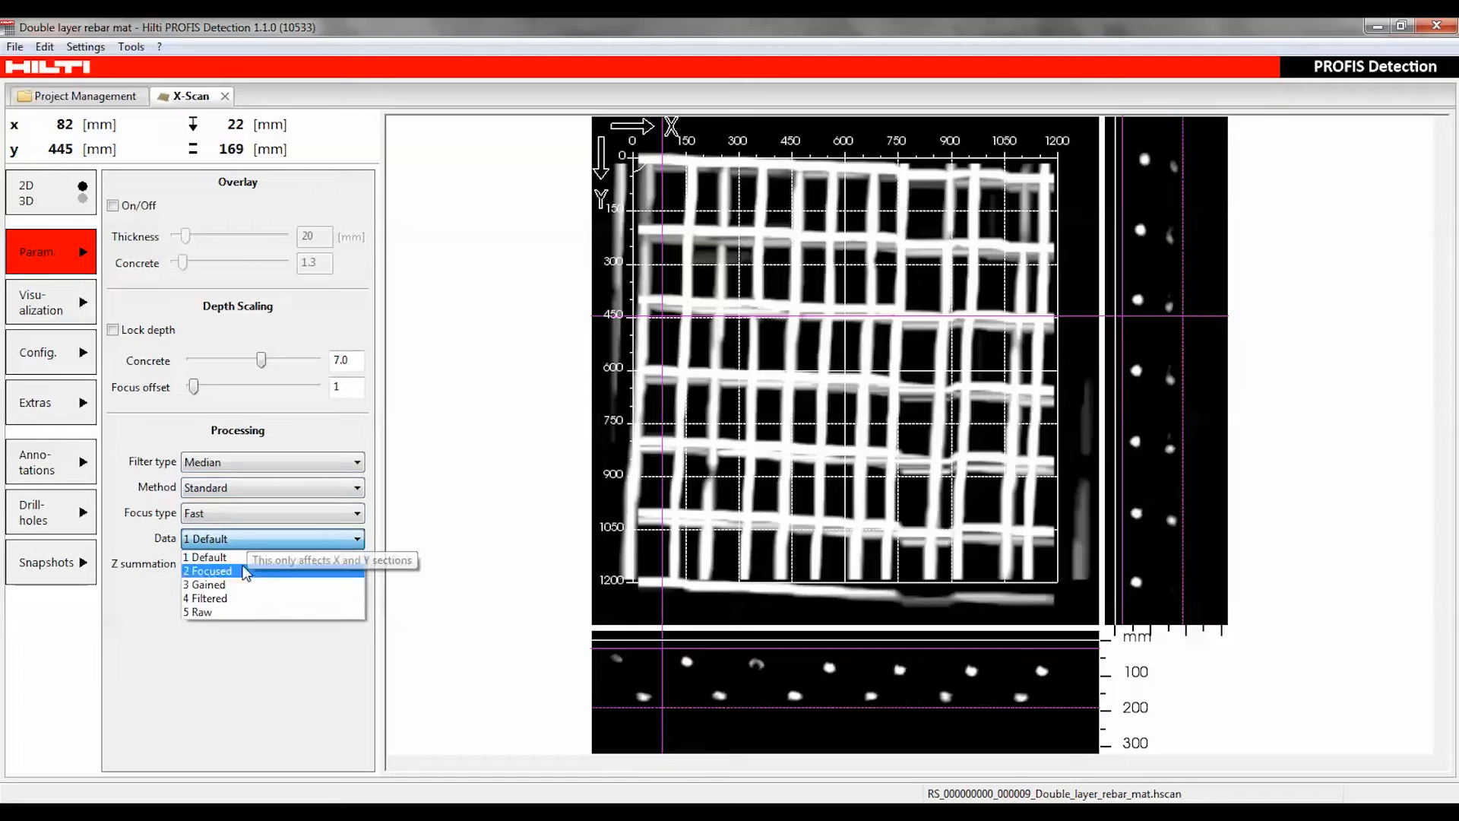
click(249, 612)
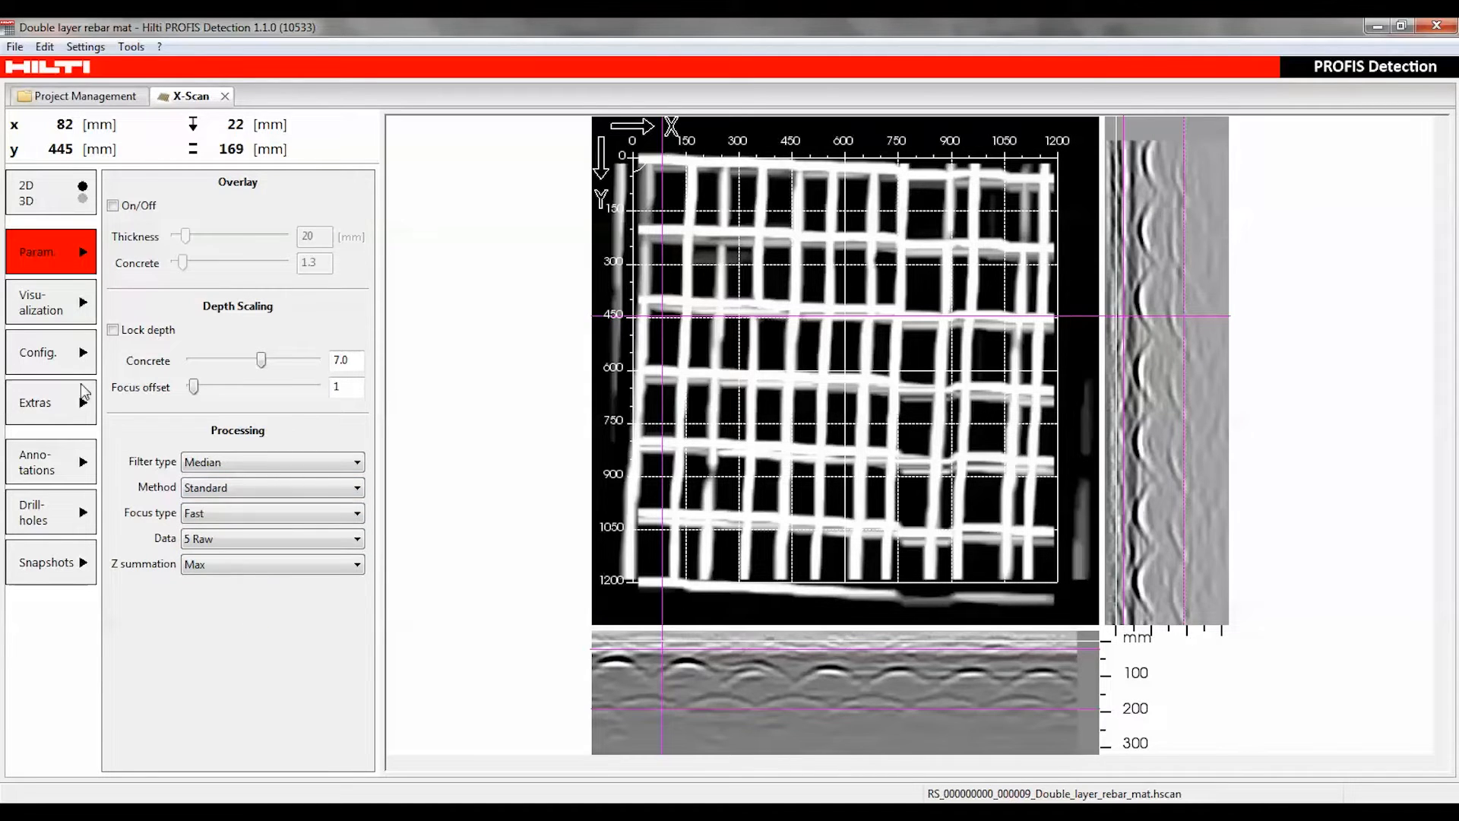
Widen the slice thickness to about 242 mm and set the cut-off depth to 200 mm.
click(51, 324)
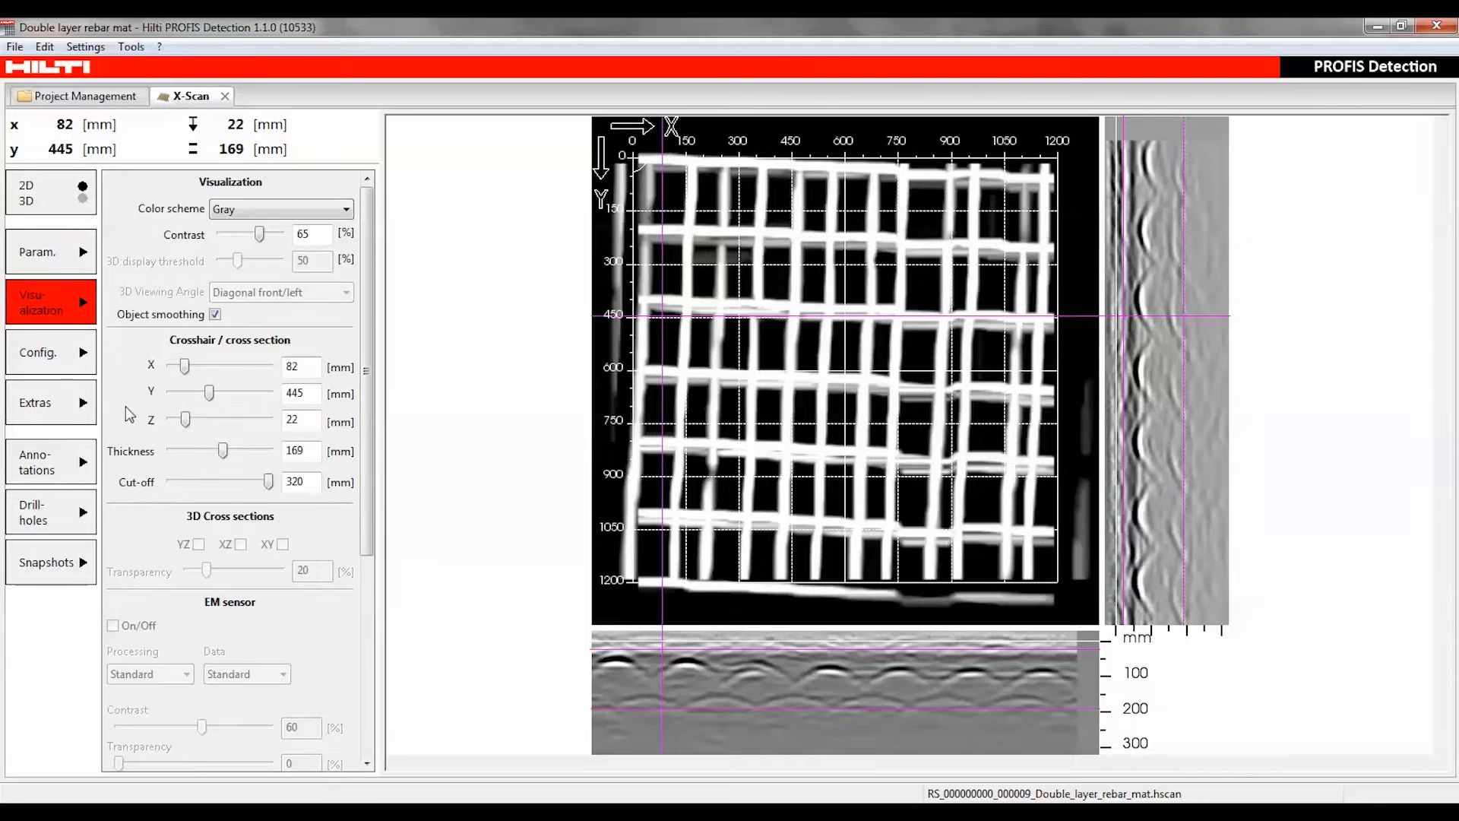
drag(708, 706, 708, 734)
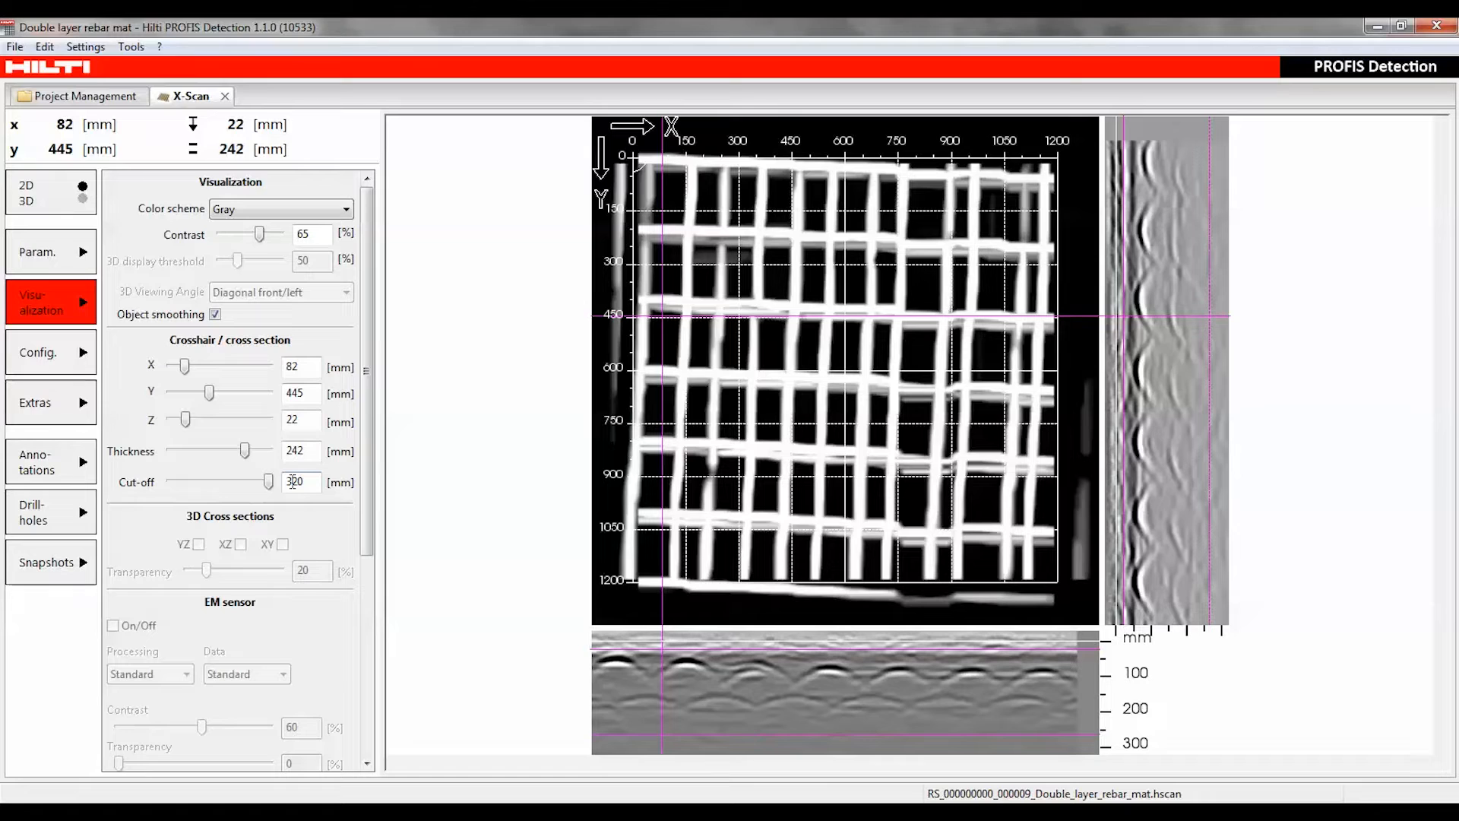
drag(304, 481, 282, 482)
text(200)
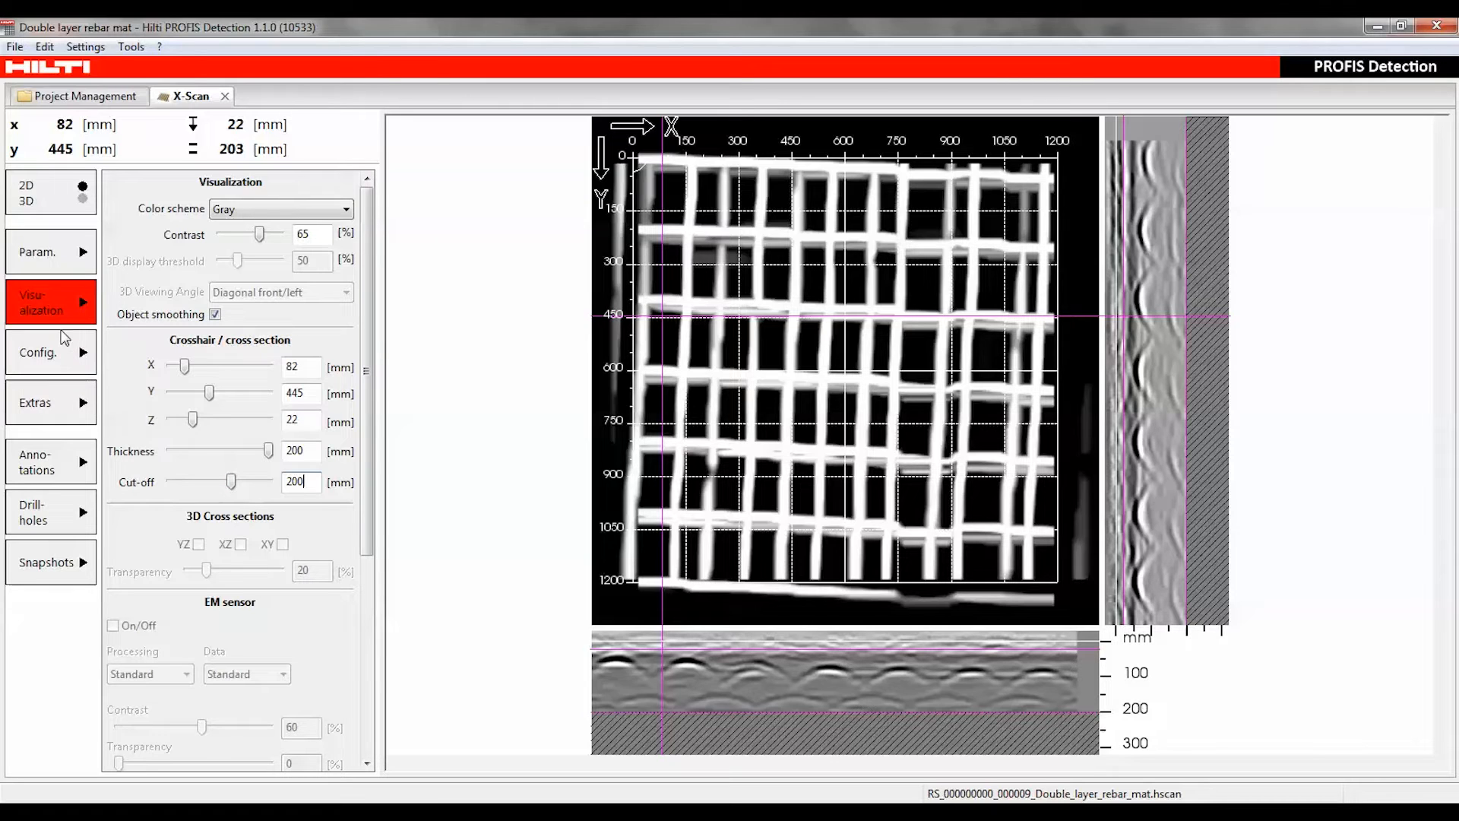
Restore the processing data to 1 Default and the color scheme to Blue.
click(68, 266)
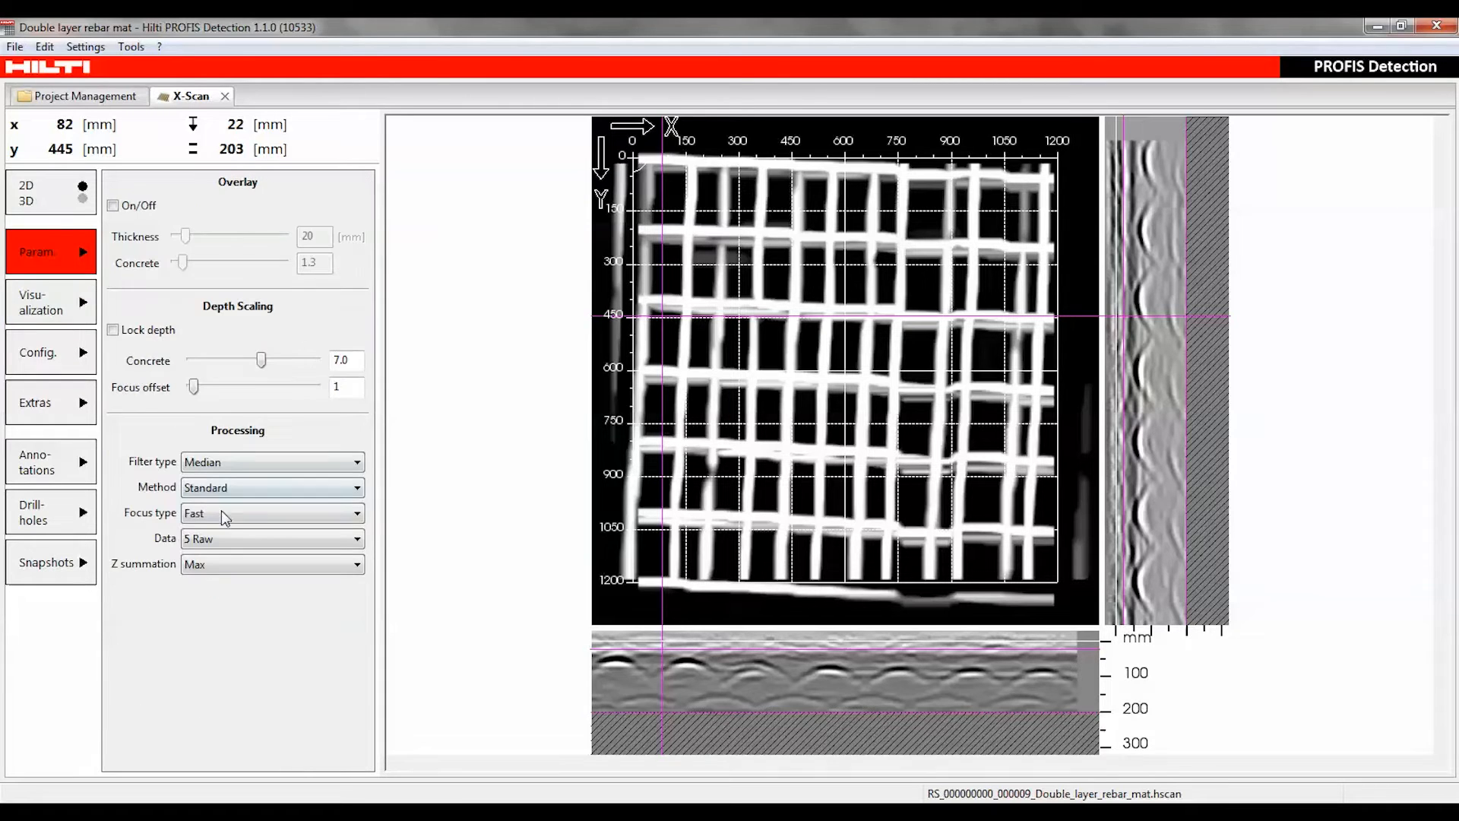
click(230, 539)
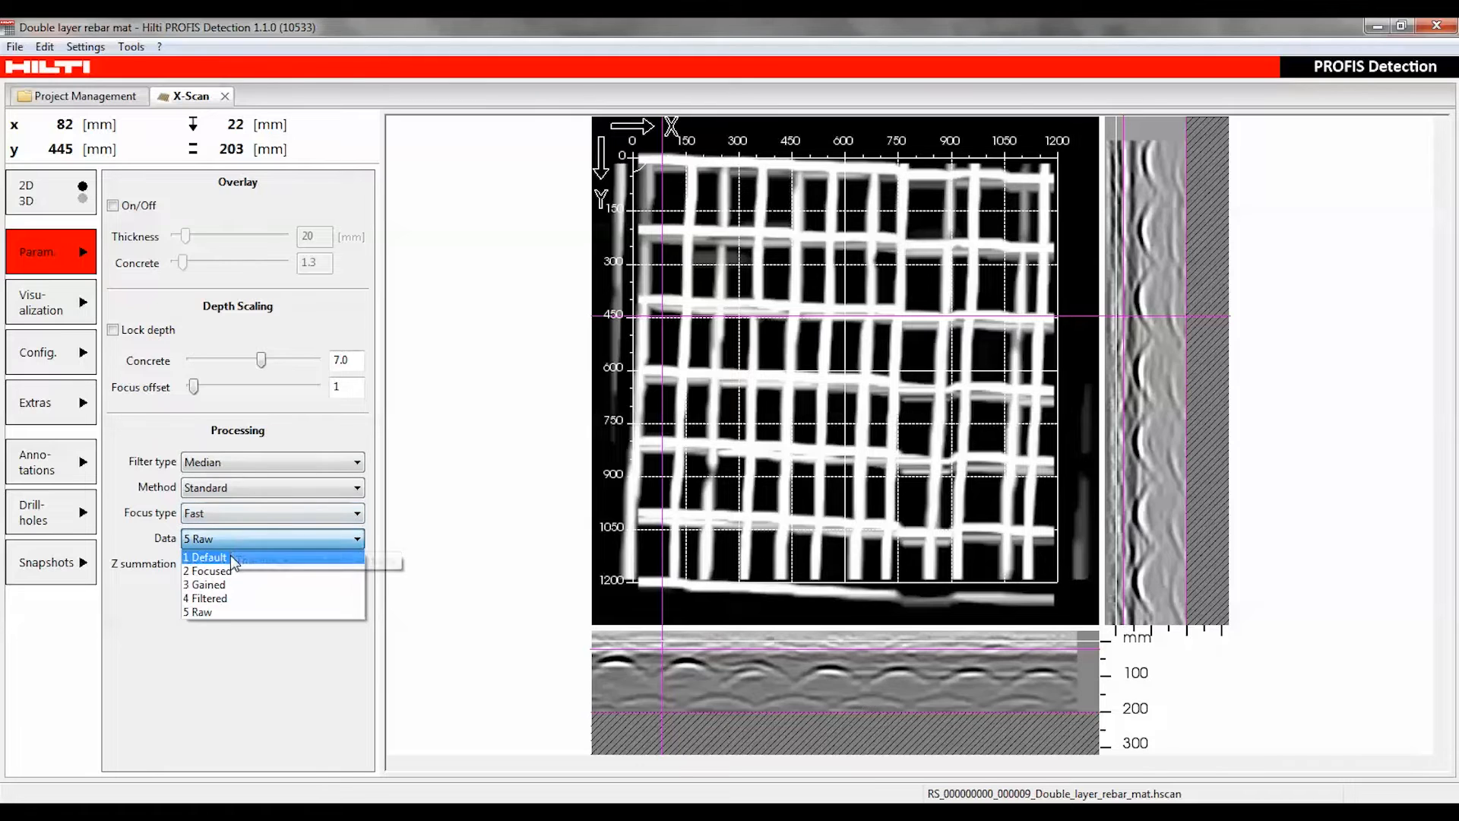
click(229, 554)
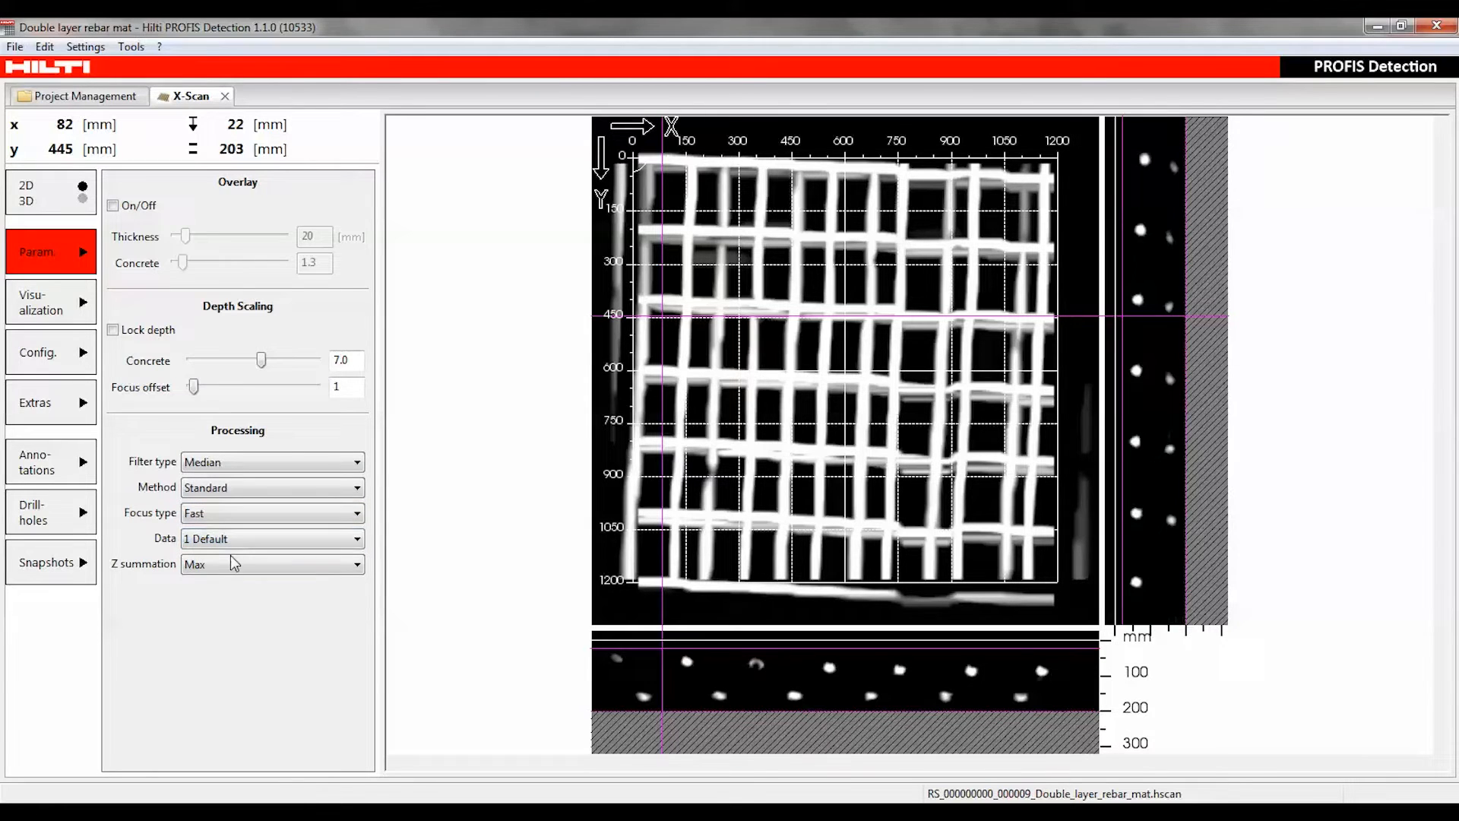
click(49, 317)
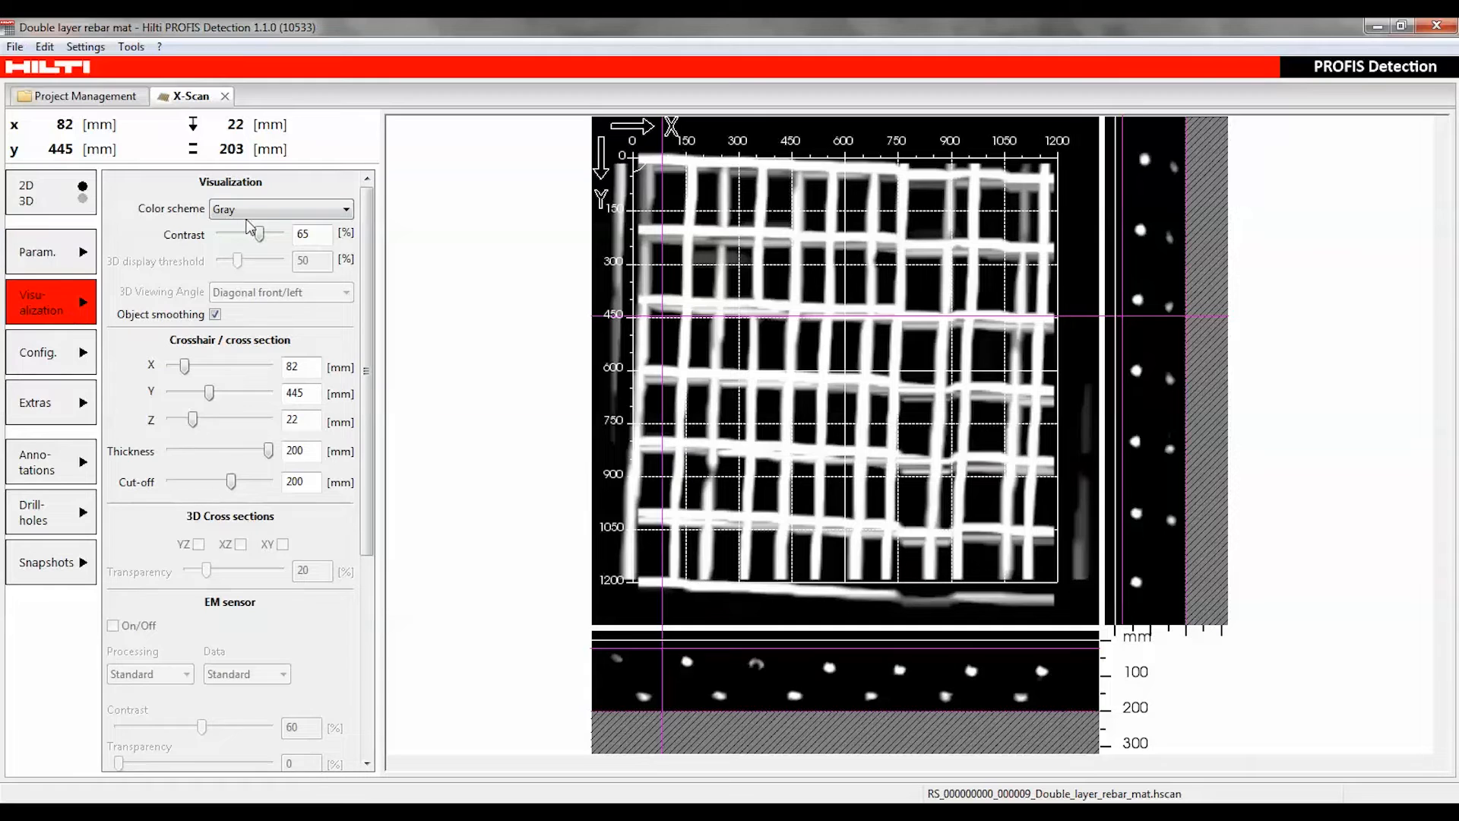
click(253, 210)
click(253, 229)
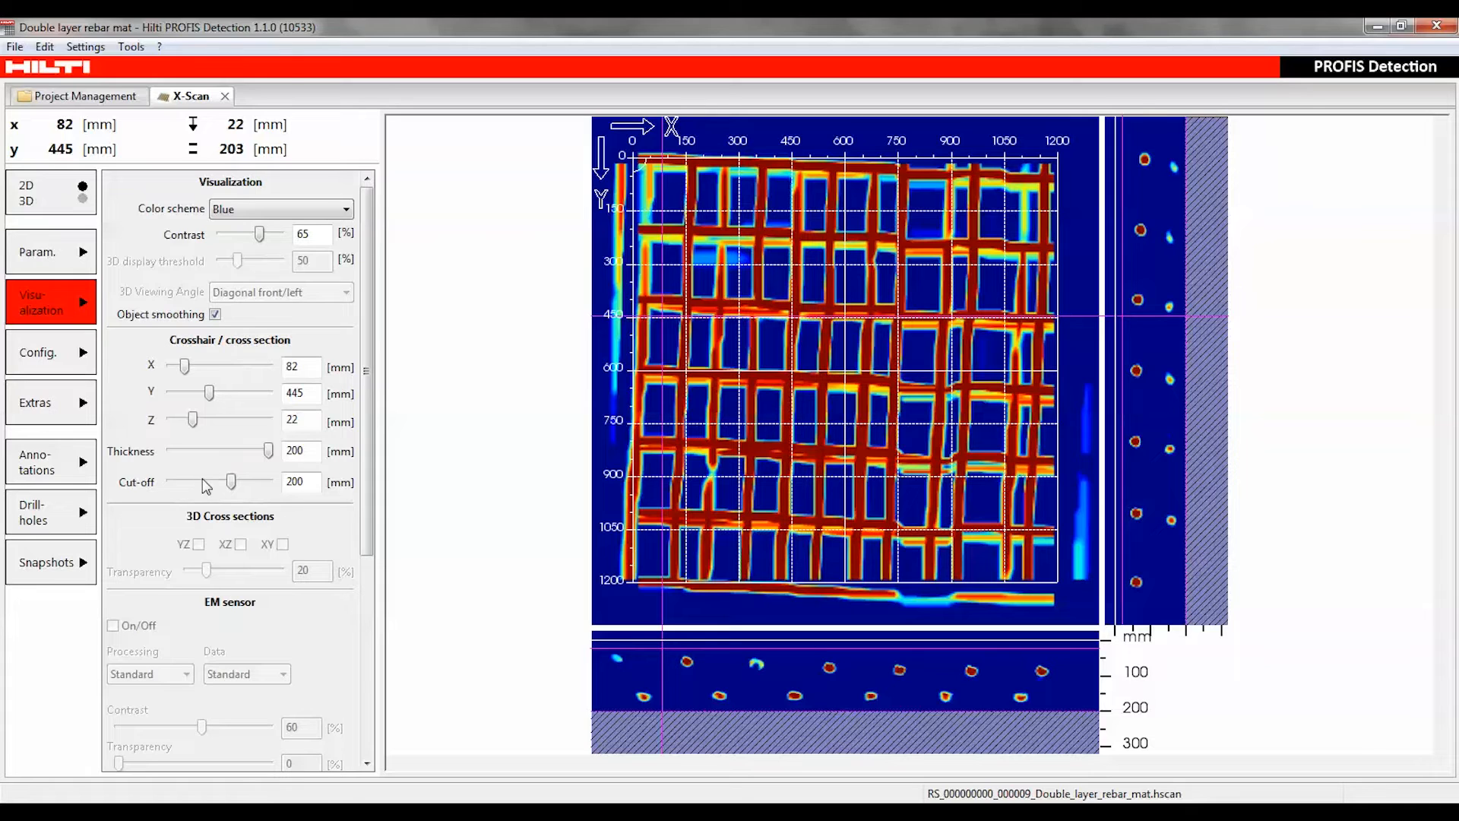
In the 3D view, show the YZ, XZ and XY cross sections one at a time, hiding each one again.
click(66, 209)
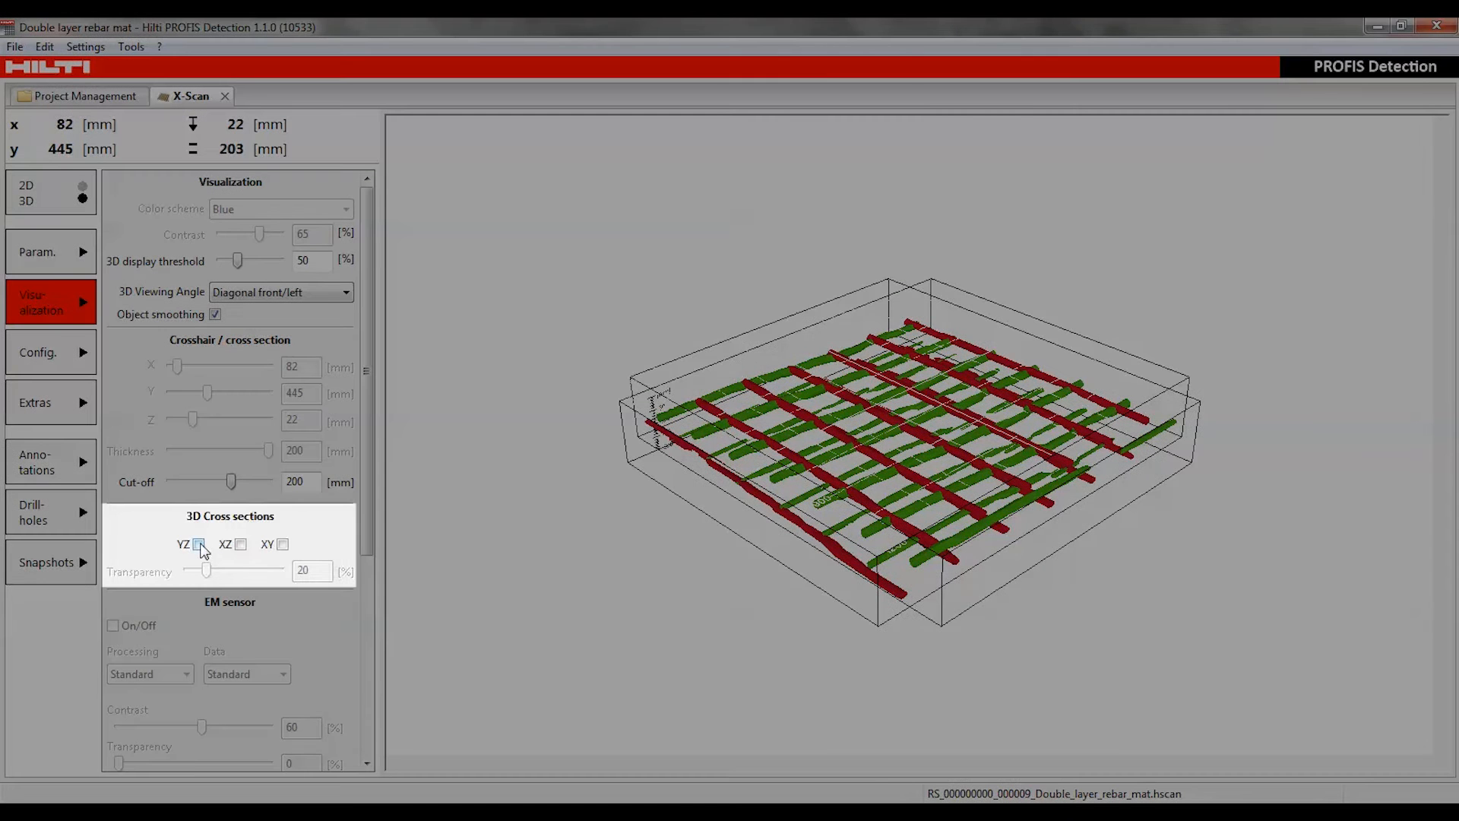
click(199, 545)
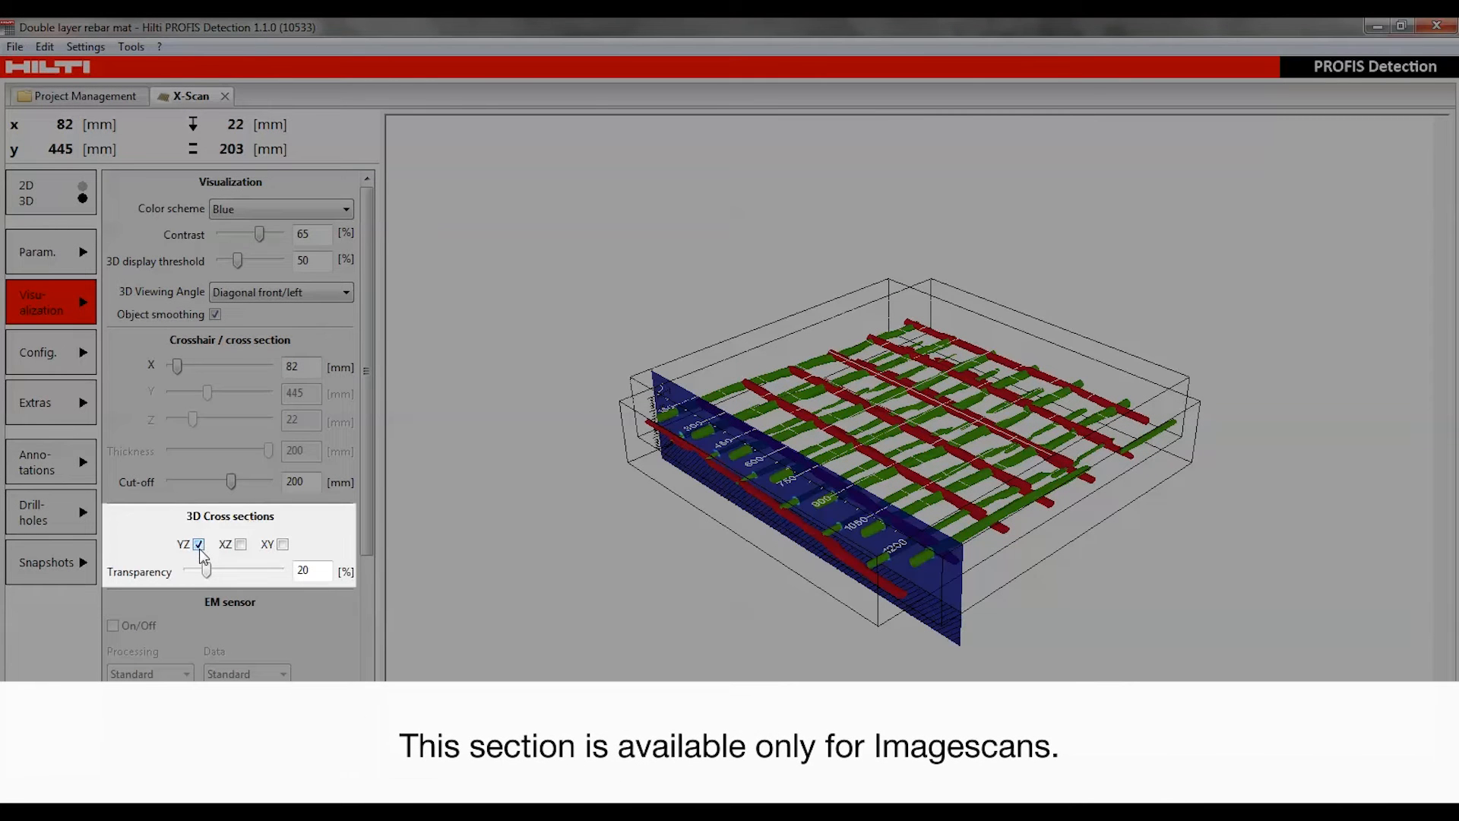
click(199, 545)
click(240, 544)
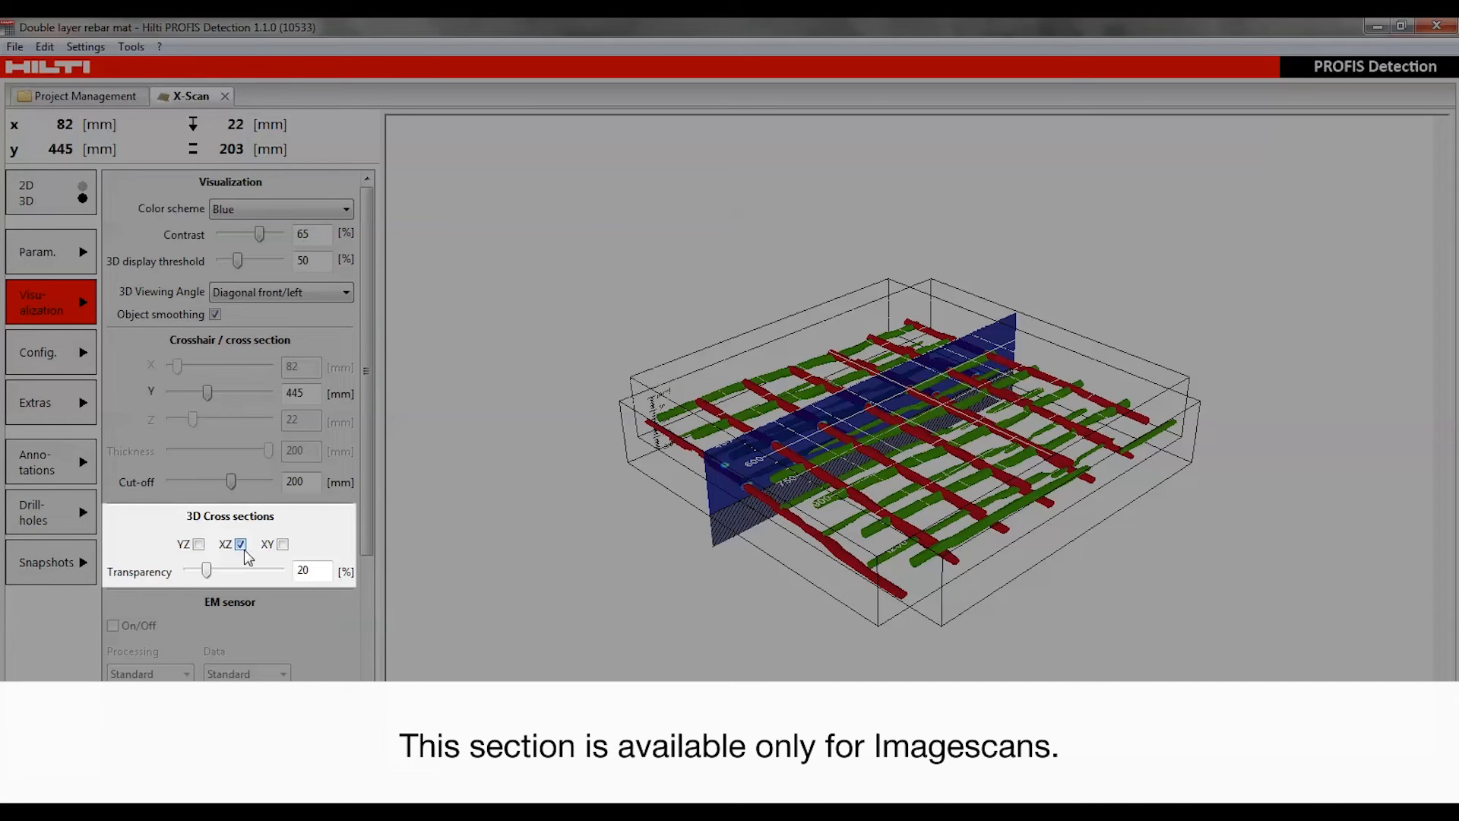
click(241, 545)
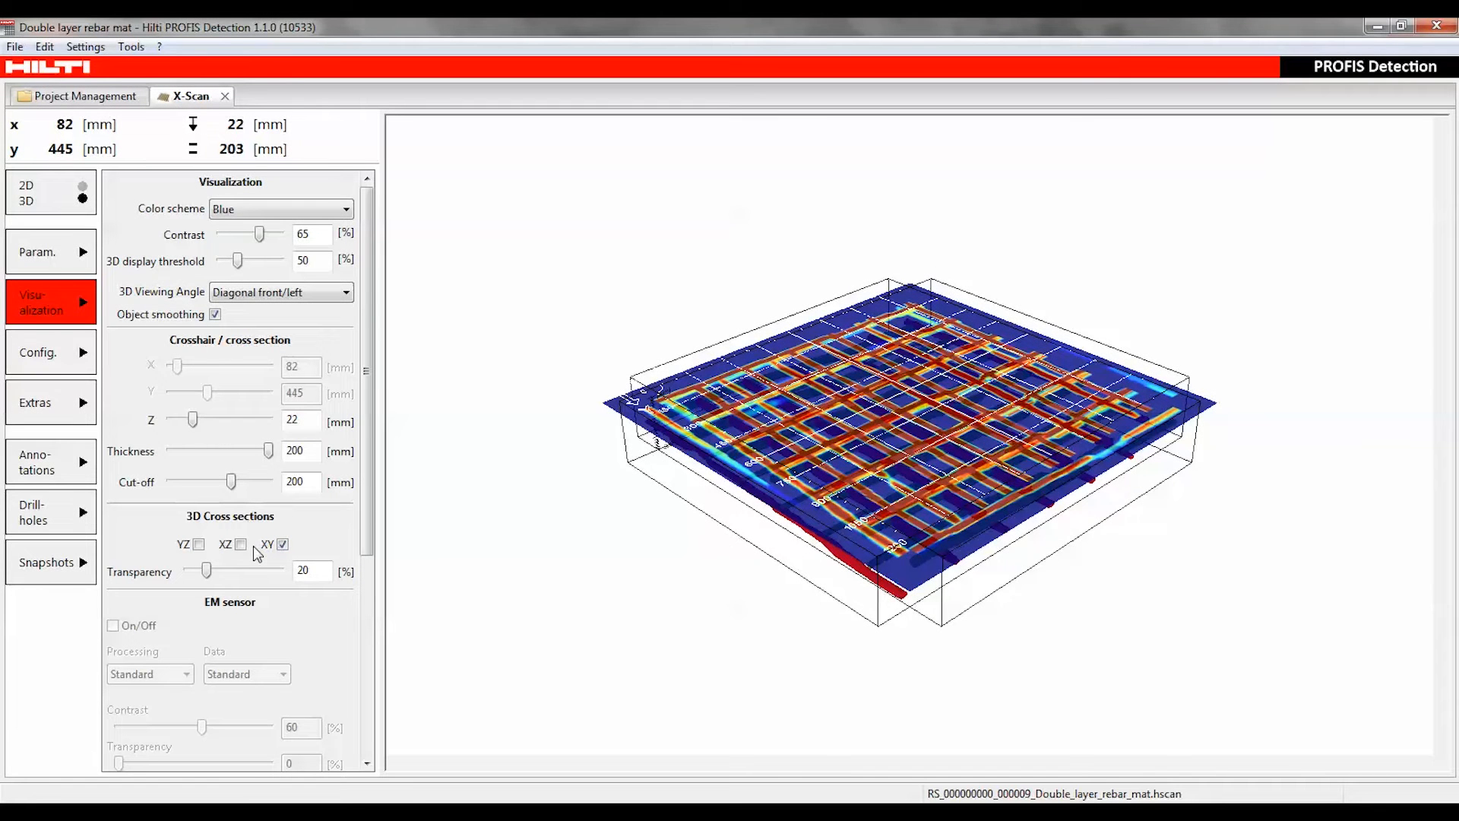
click(283, 544)
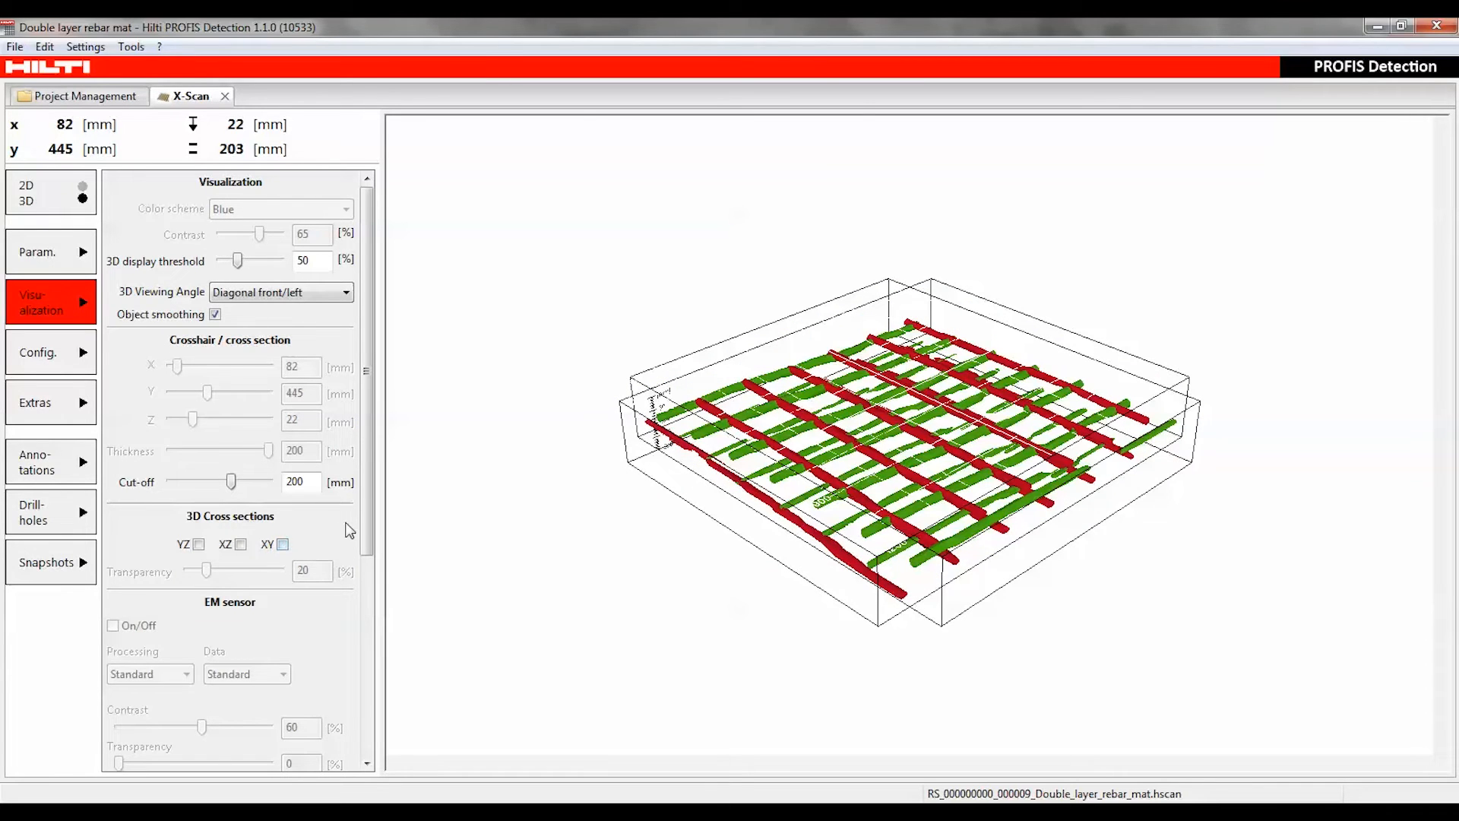
Examine the EM sensor and Ferroscan overlay settings at the end of the visualization options.
drag(354, 531, 361, 619)
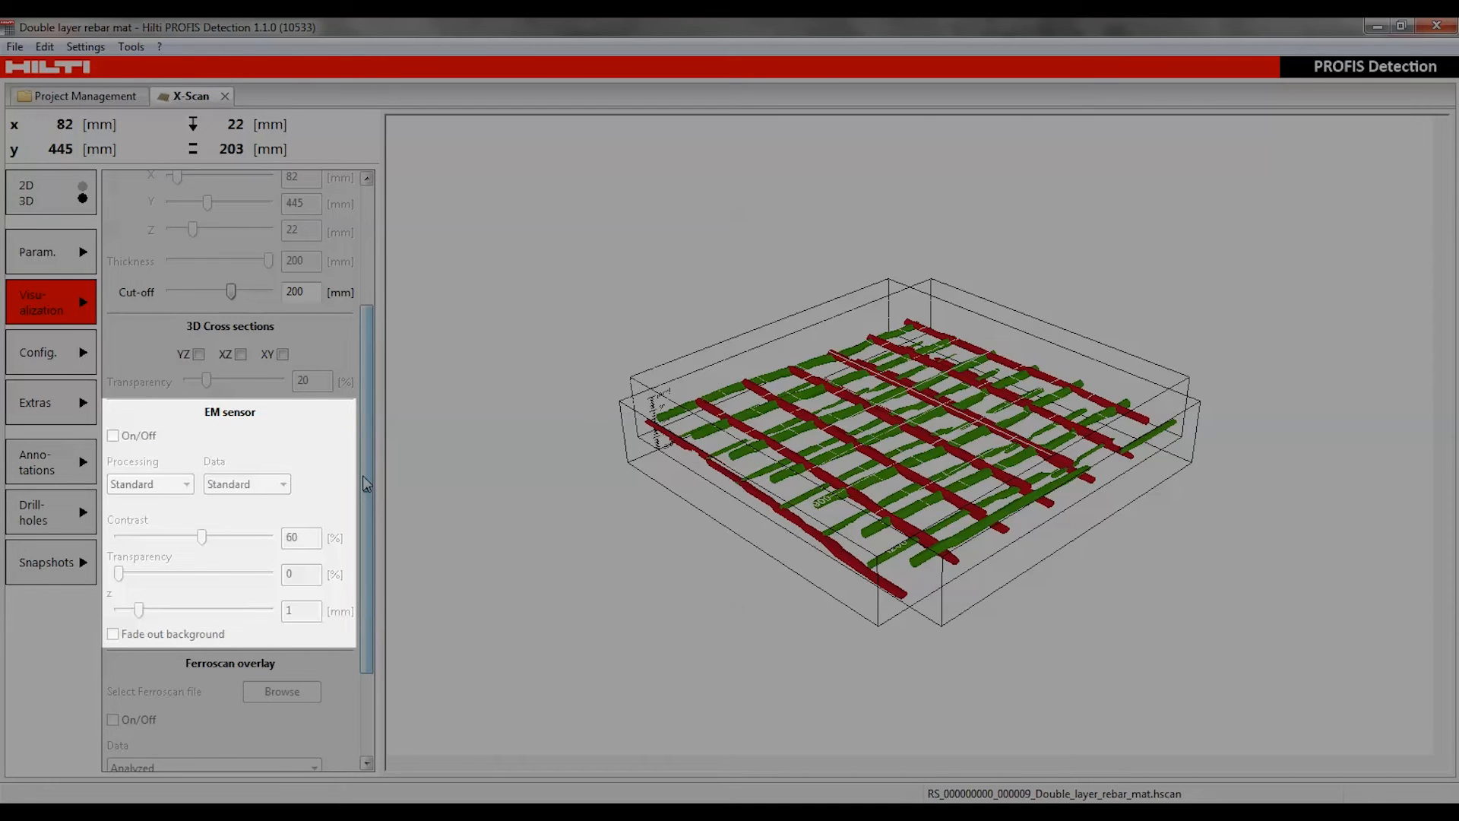
scroll(228, 532, down, 3)
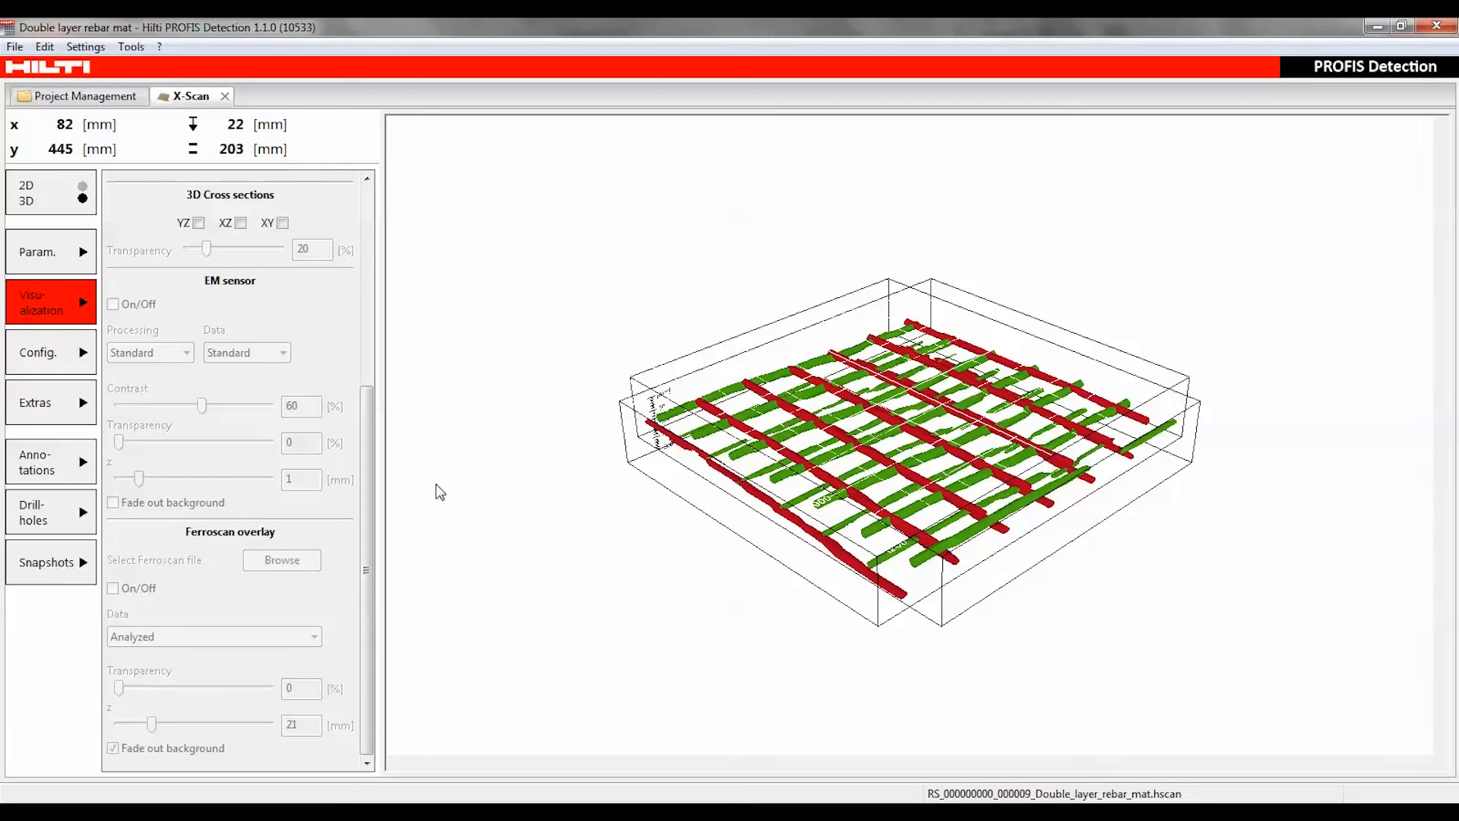
In the 2D view, show only the Horizontal and only the Vertical scan data in turn, and restore the Standard display.
click(84, 190)
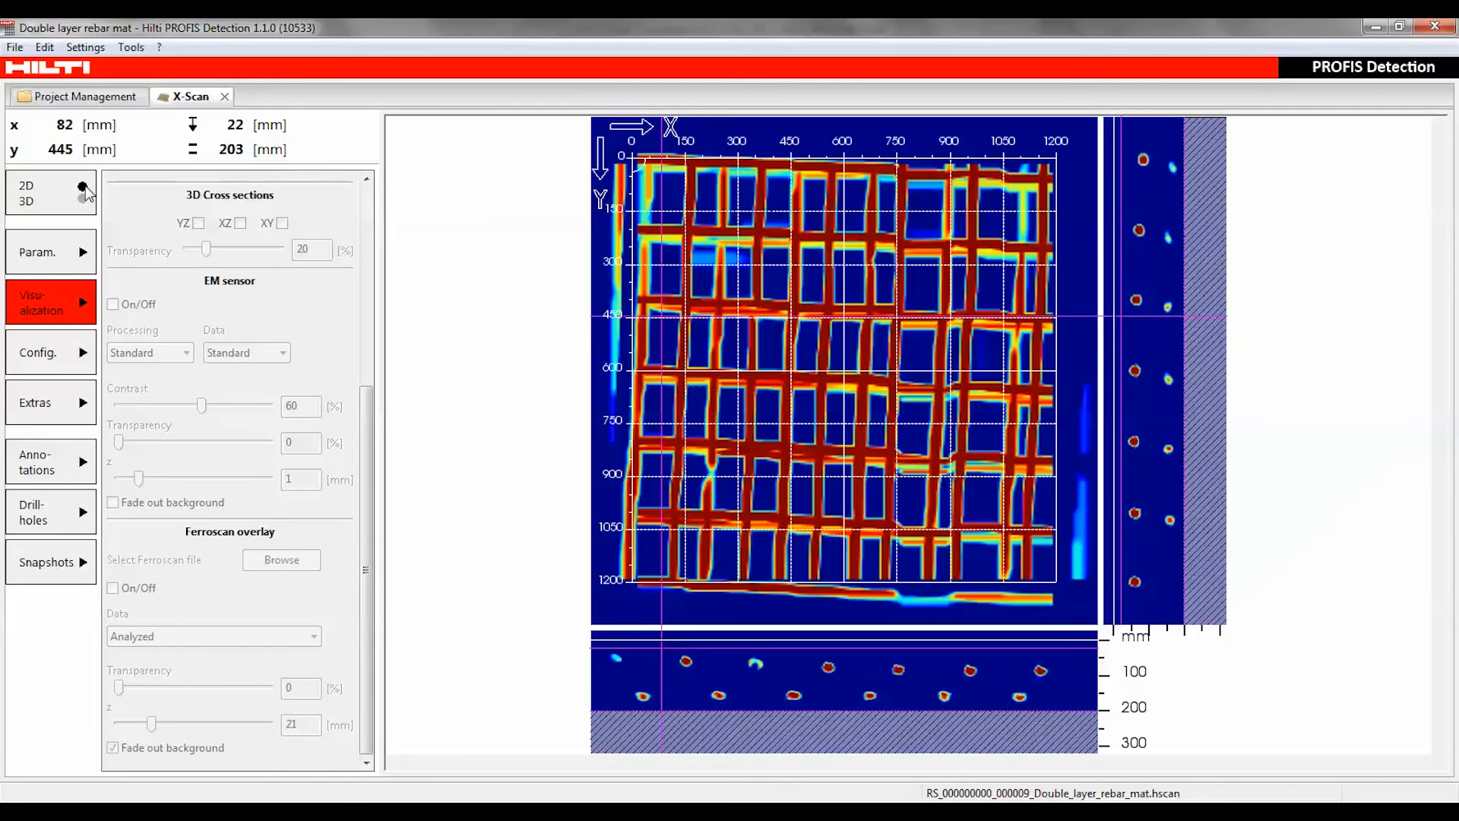
click(47, 355)
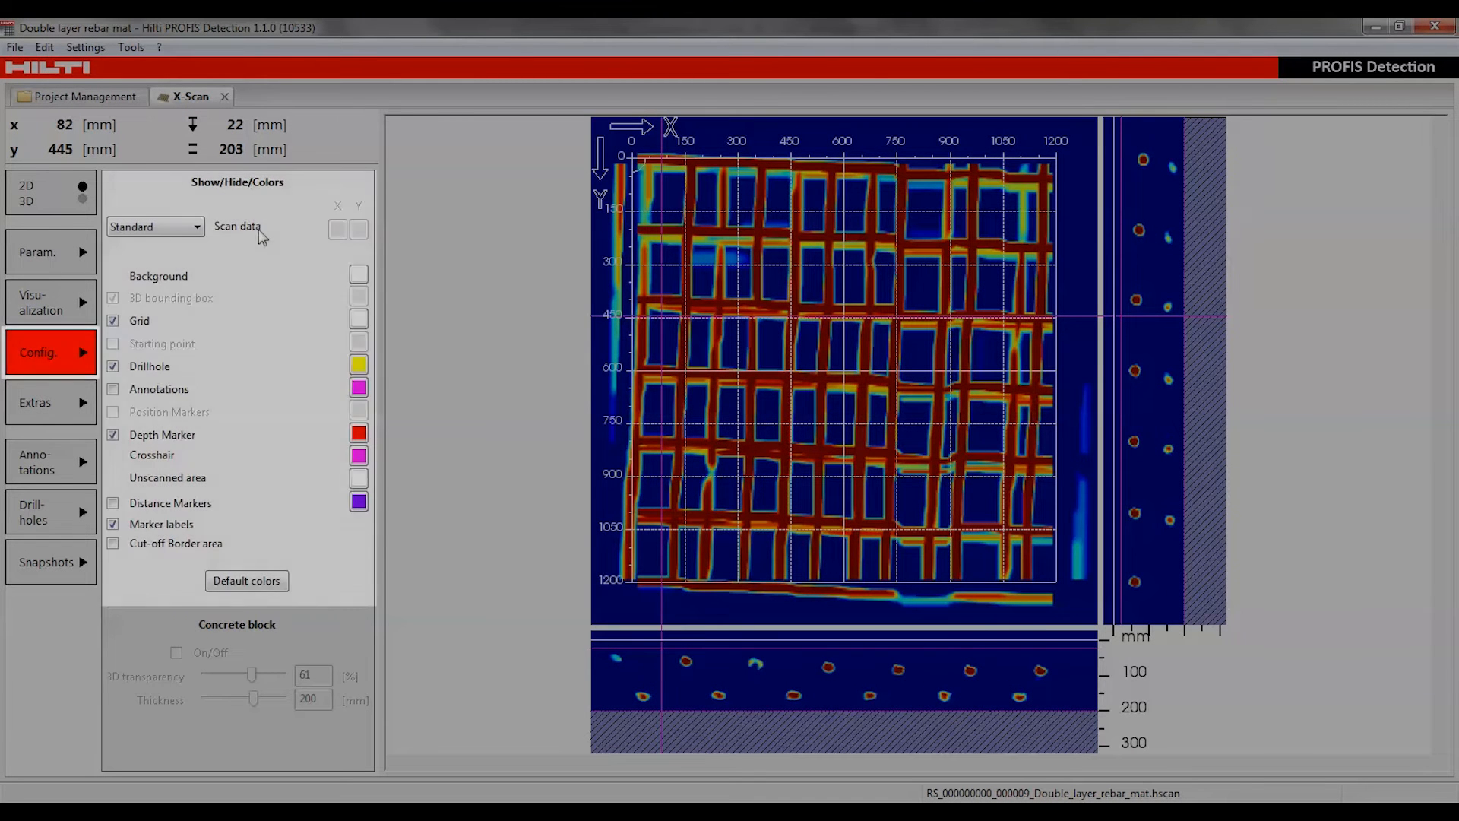
click(191, 228)
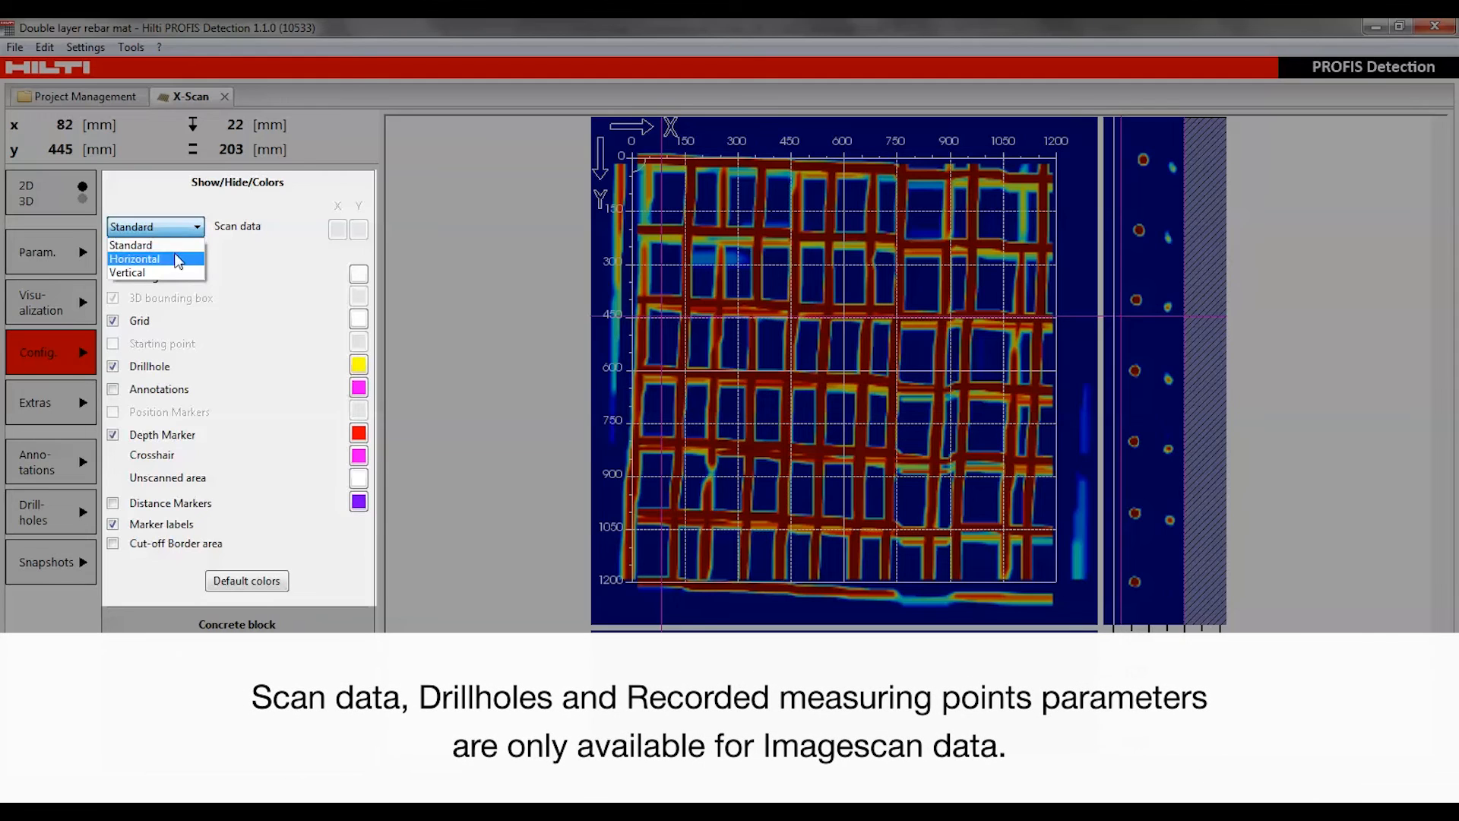
click(177, 259)
click(181, 233)
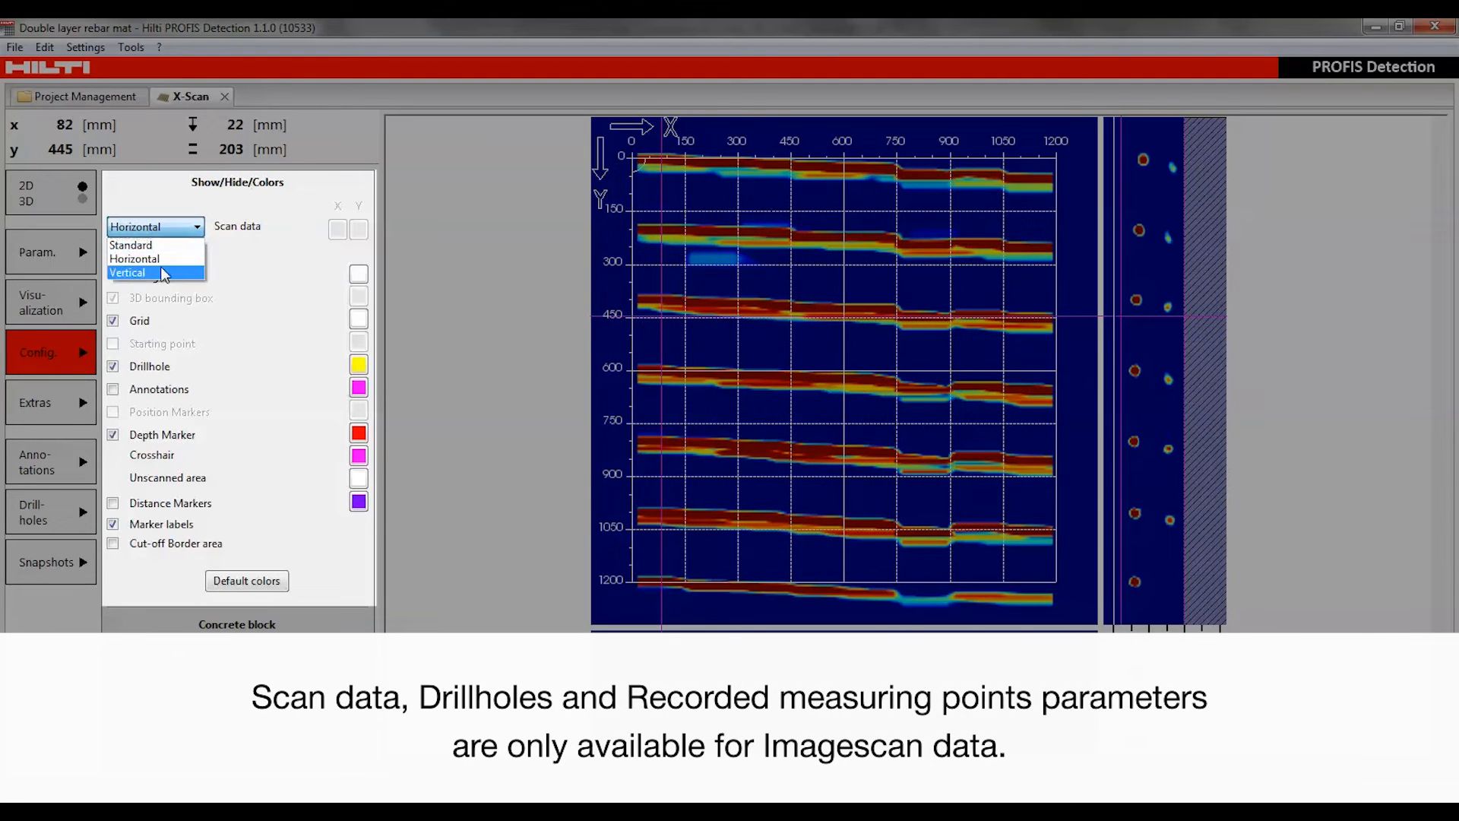
click(161, 274)
click(176, 228)
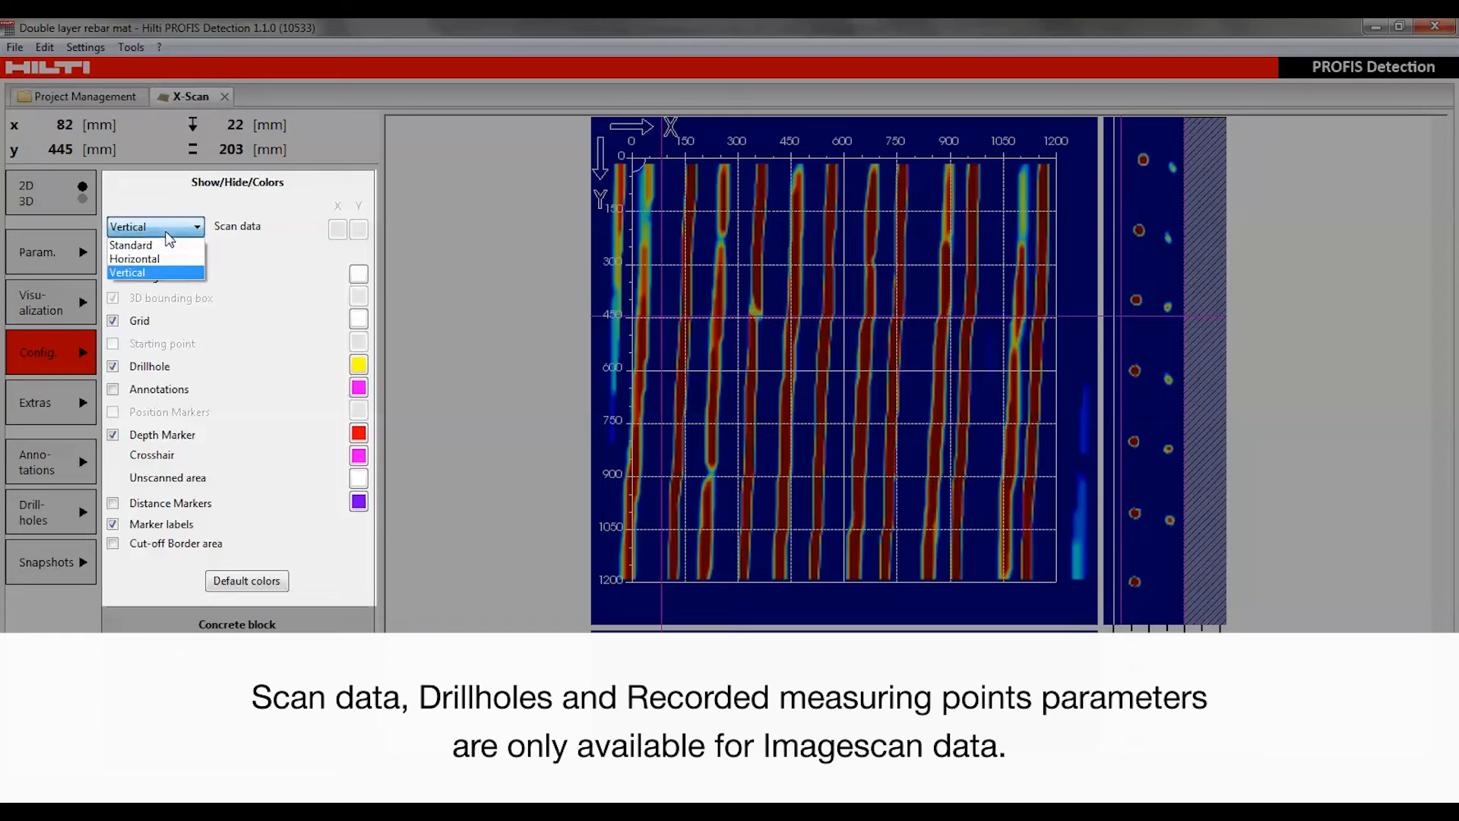
click(167, 246)
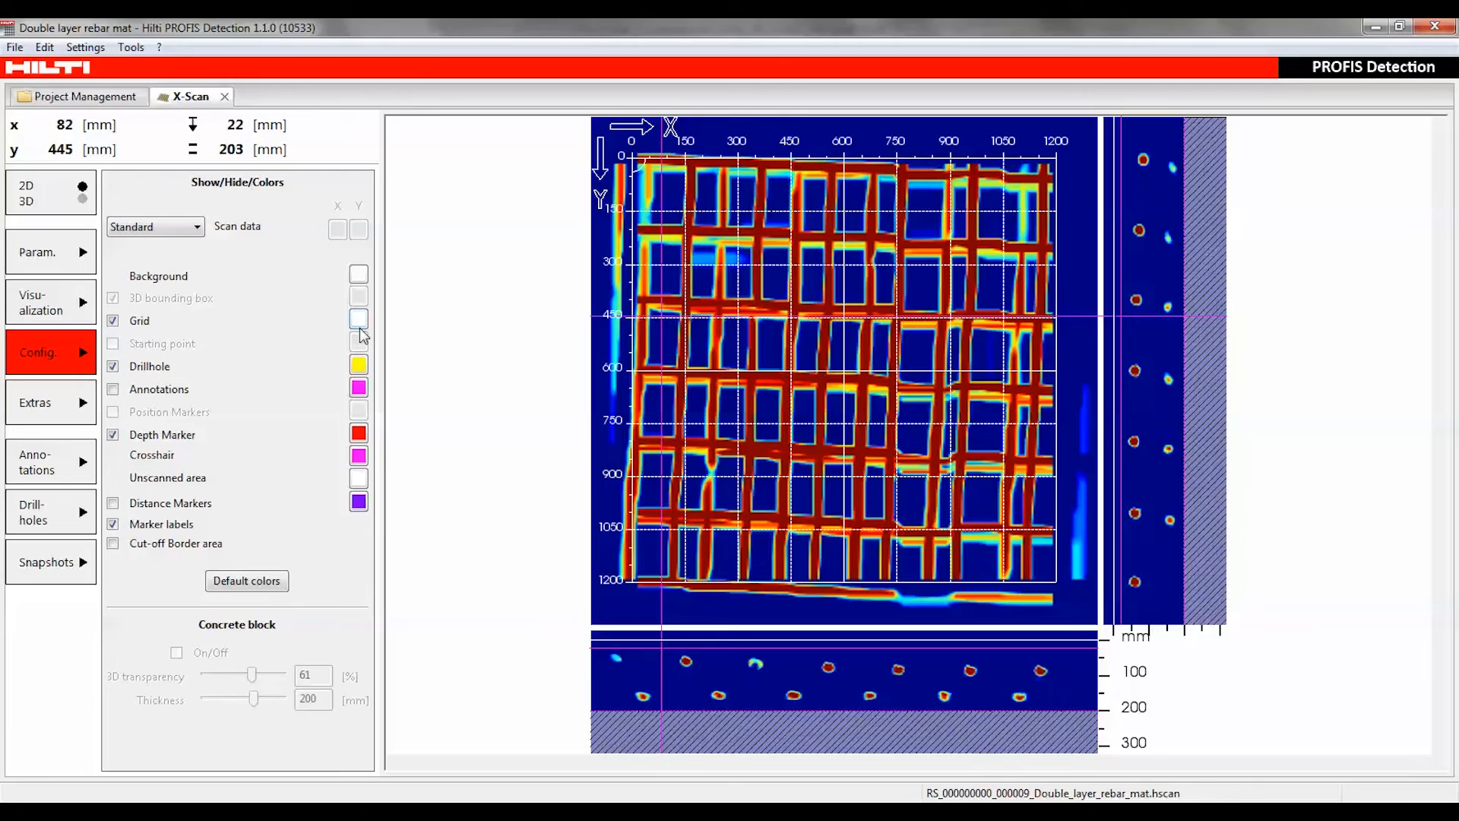
Change the grid color to olive, and hide the grid and show it again.
click(358, 319)
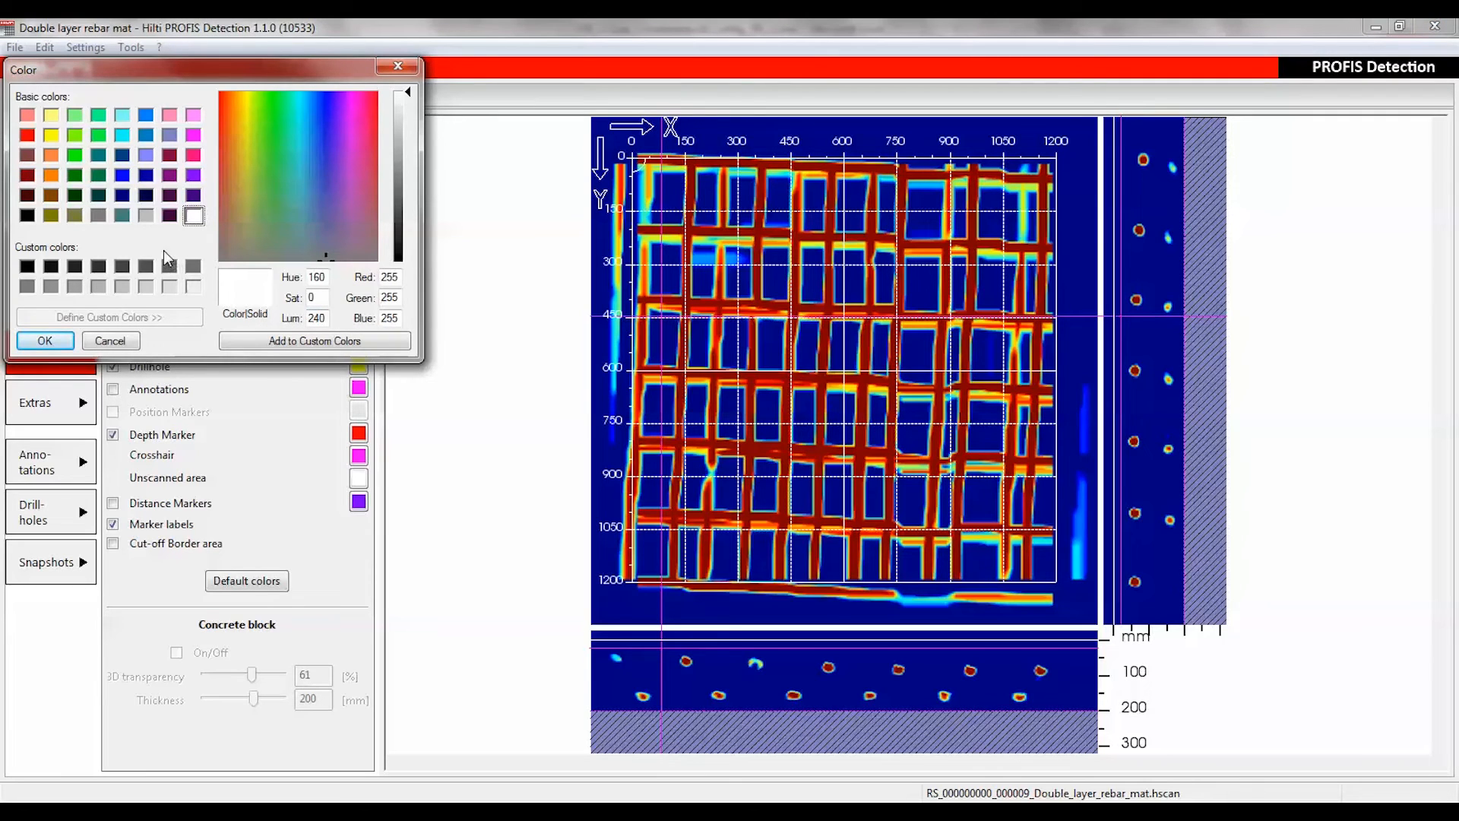
click(51, 215)
click(44, 340)
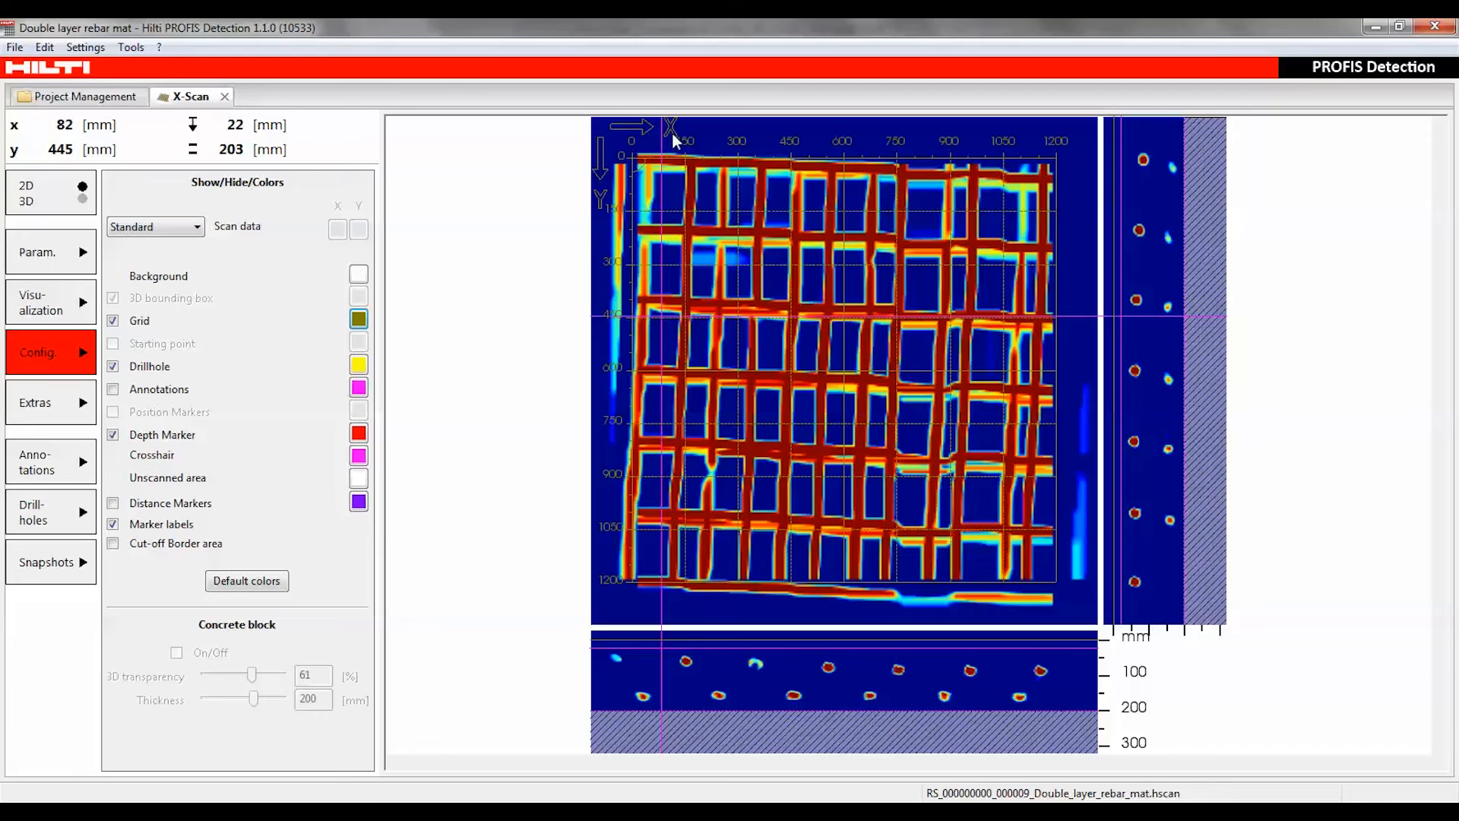
click(113, 321)
click(114, 321)
Display the concrete block in the 3D view and set its 3D transparency to 64 %.
click(85, 200)
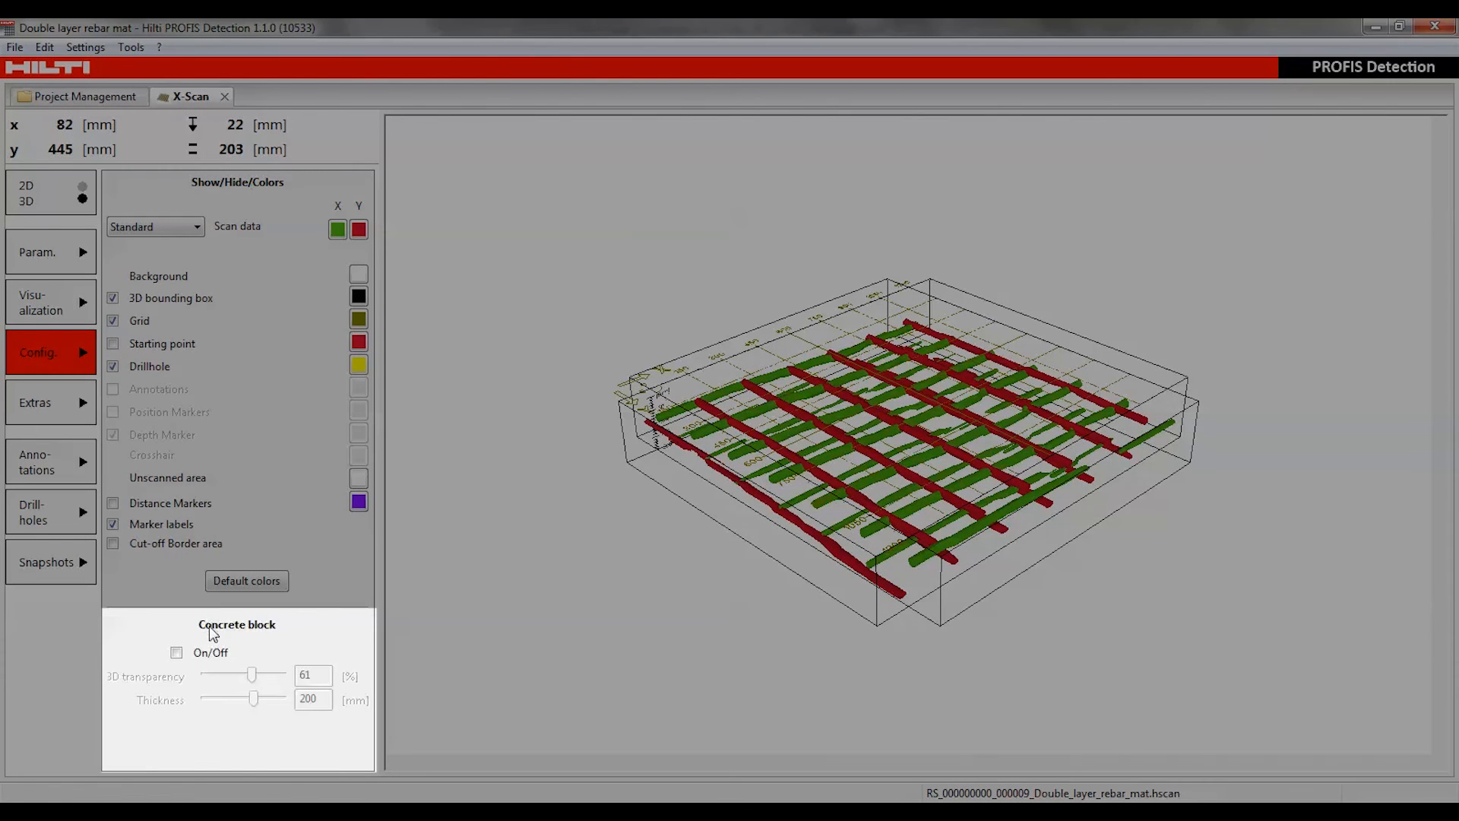
click(176, 652)
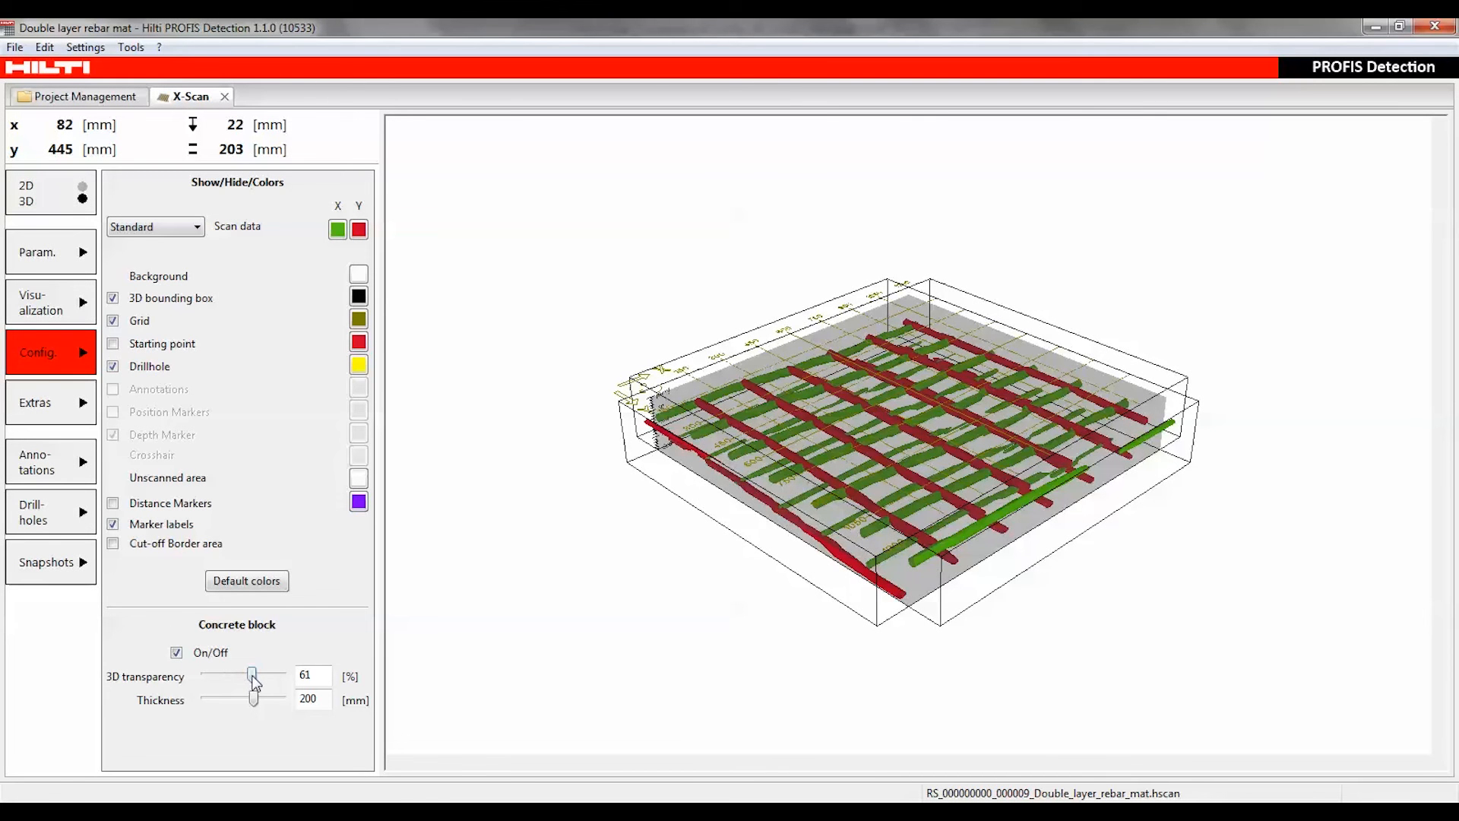
drag(256, 676, 257, 678)
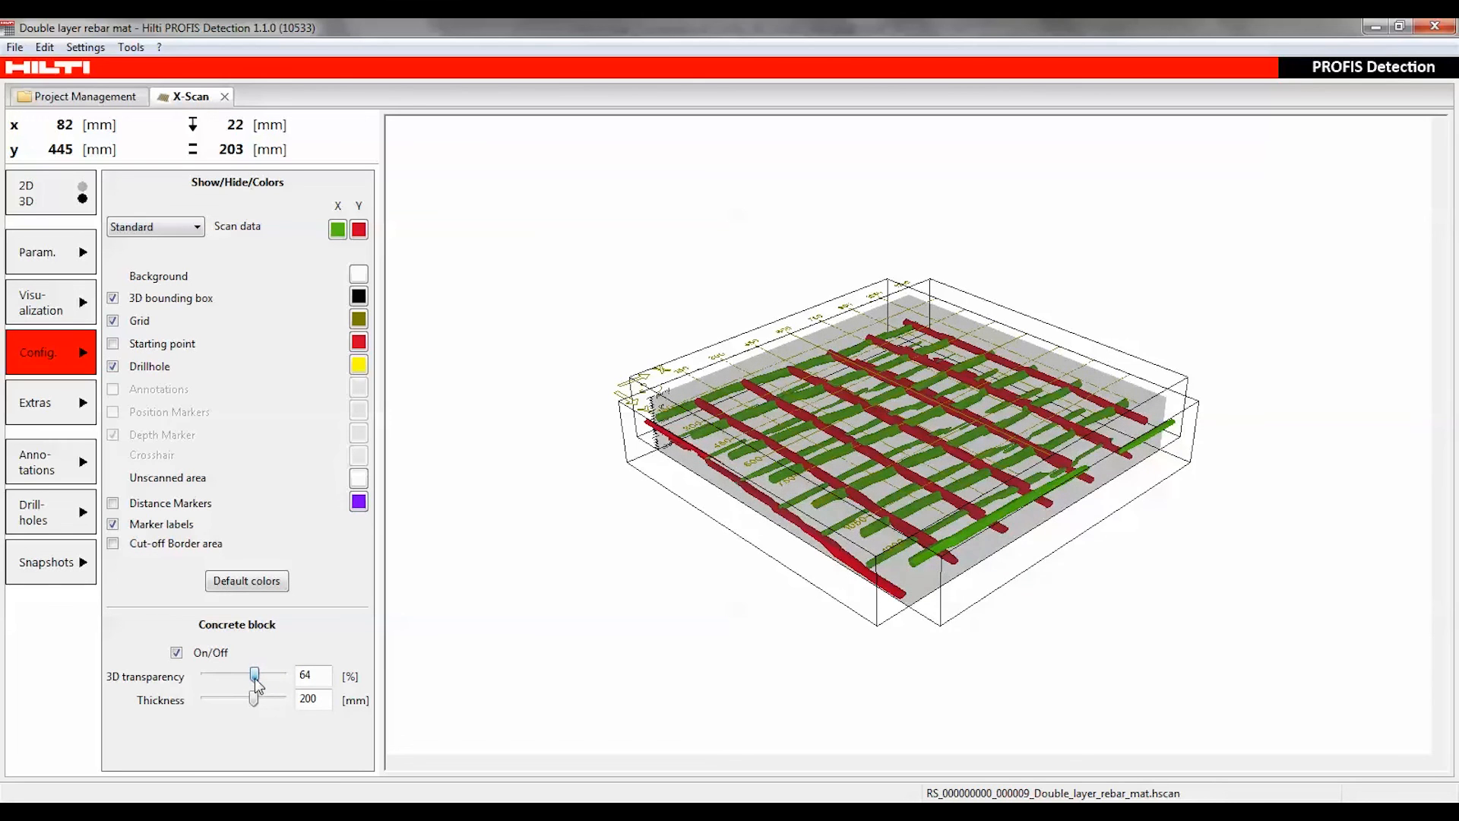